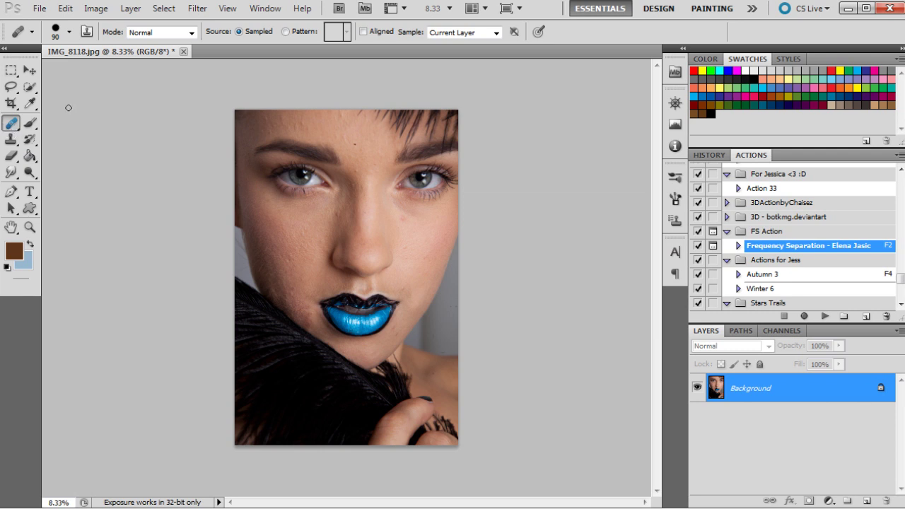
Duplicate the Background layer as a separate layer for retouching.
left_click(12, 124)
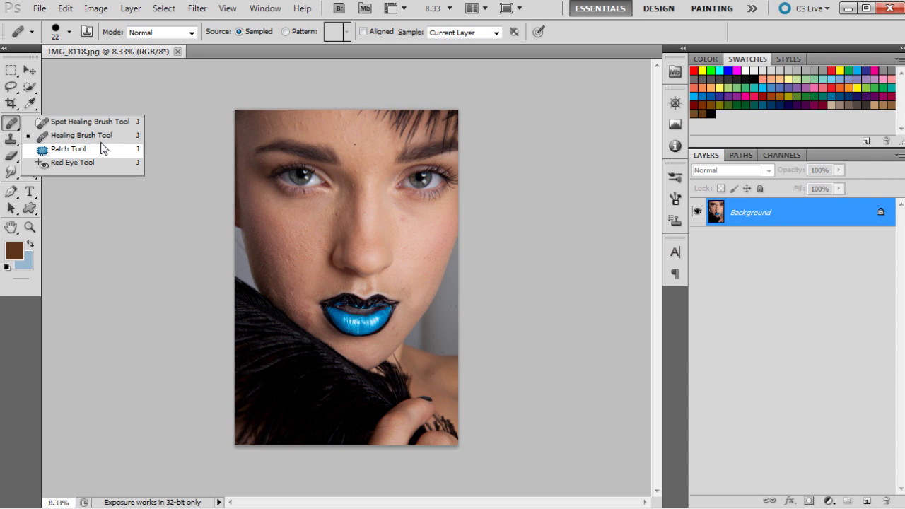
left_click(101, 135)
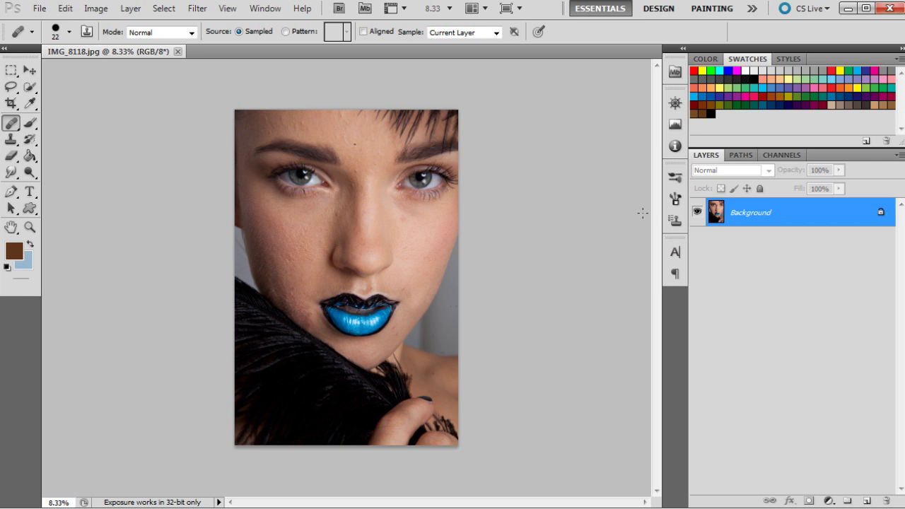
left_click_drag(817, 217, 867, 500)
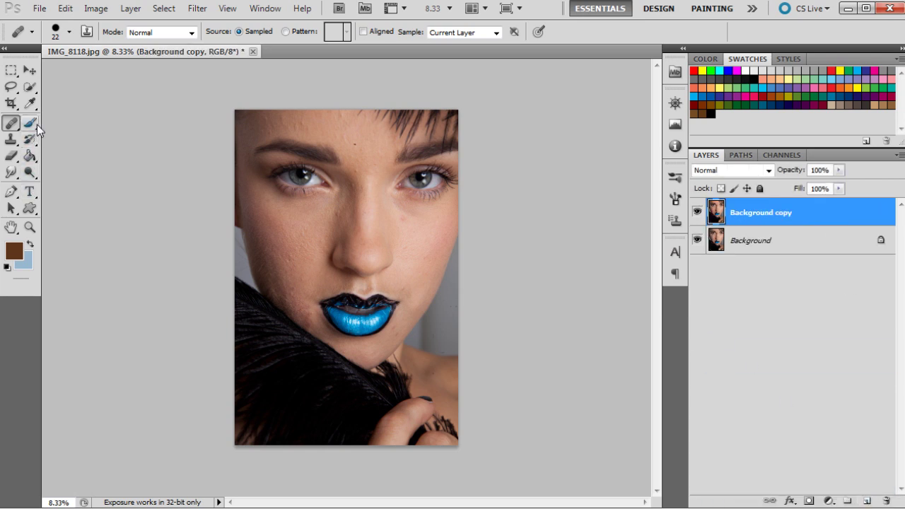
Zoom in on the face to 25% and examine the skin around the eyes, nose and cheeks.
right_click(11, 123)
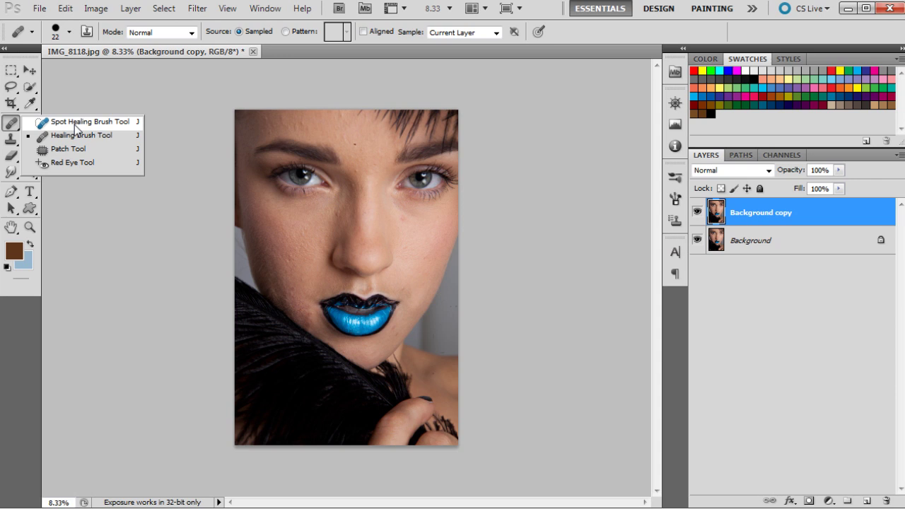
left_click(76, 123)
left_click(29, 227)
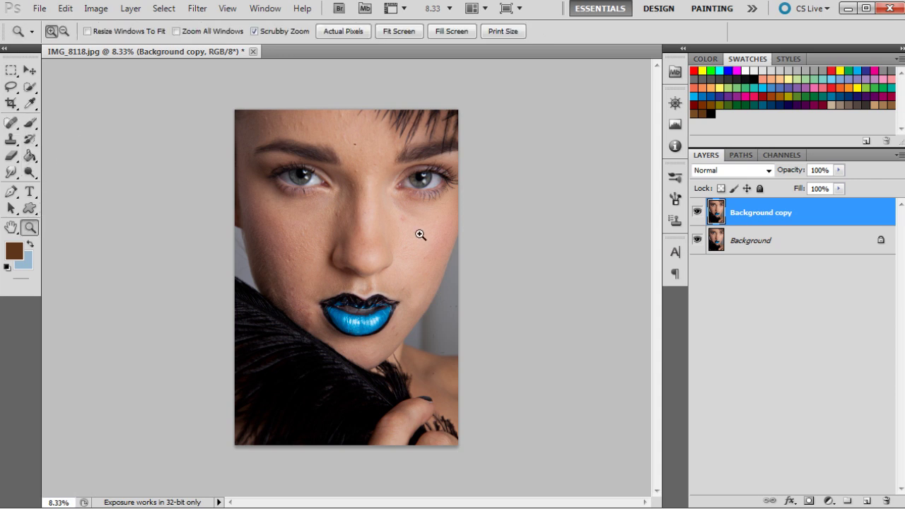
left_click(318, 232)
left_click(333, 228)
left_click(337, 246)
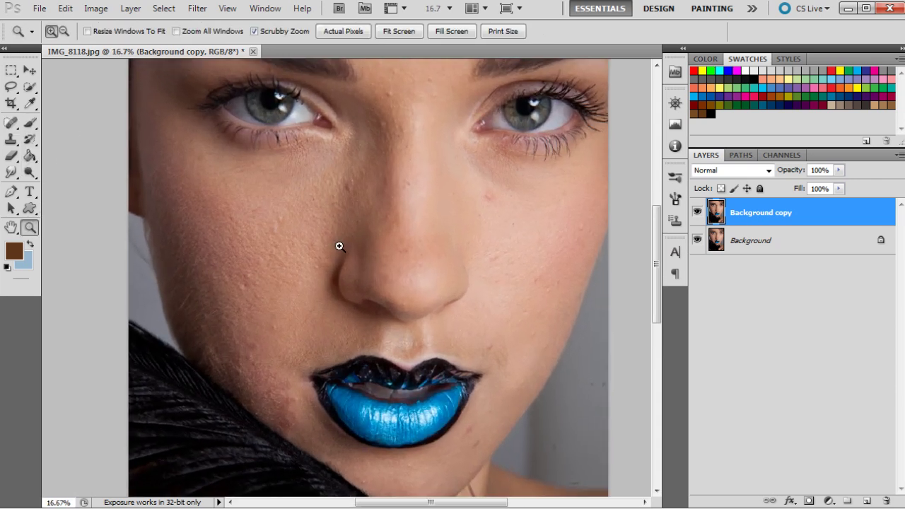
scroll(424, 236, "up", 2)
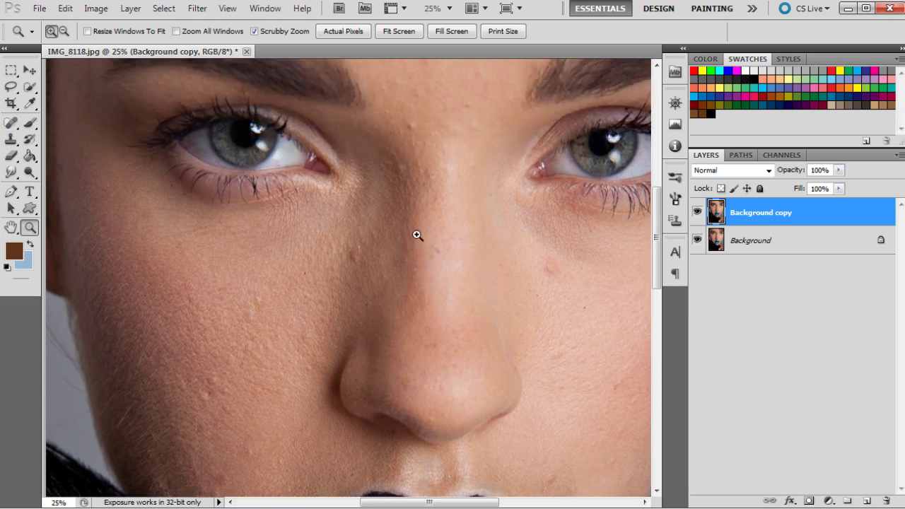
scroll(405, 233, "down", 10)
scroll(398, 231, "up", 4)
scroll(410, 232, "up", 1)
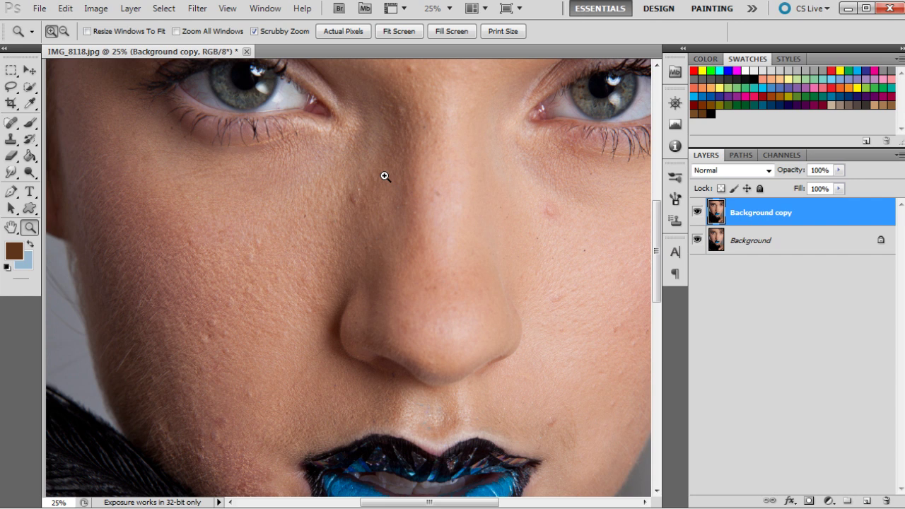
Activate the Spot Healing Brush and set its size to 88 px.
left_click(12, 123)
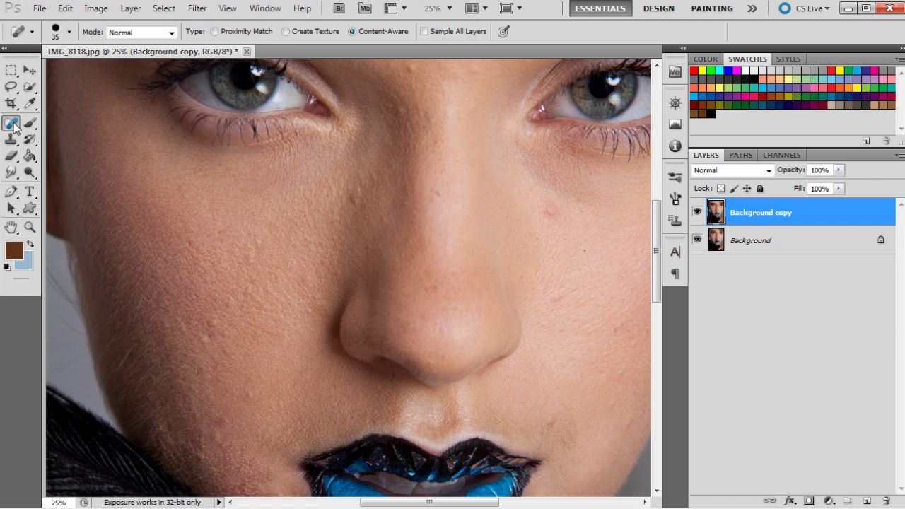
right_click(12, 123)
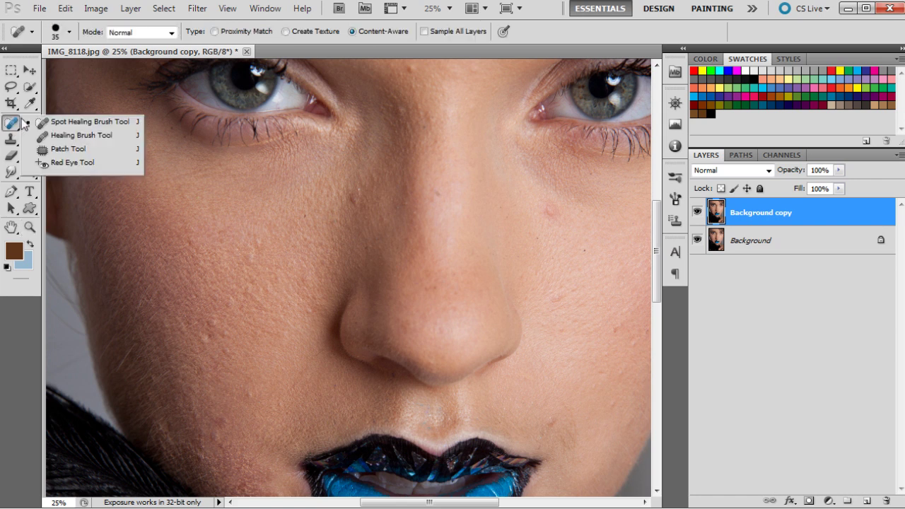
left_click(71, 123)
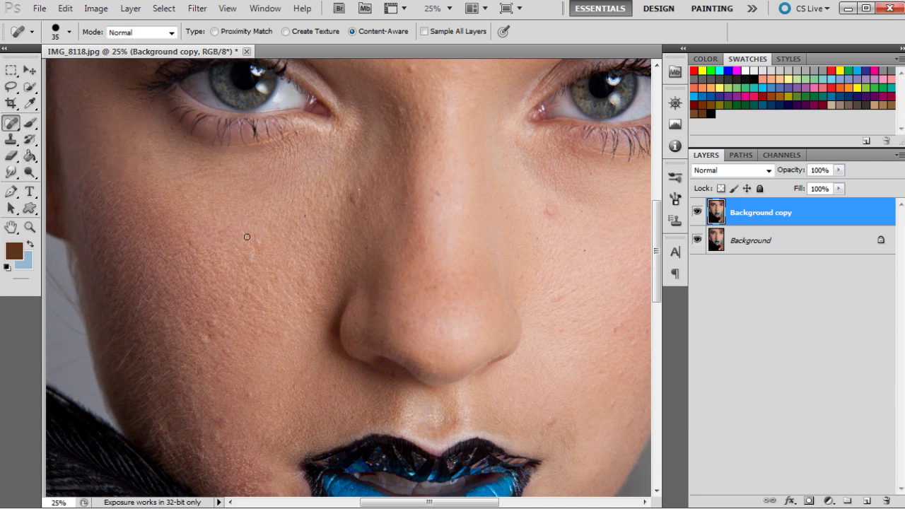
left_click(68, 32)
left_click_drag(70, 65, 78, 65)
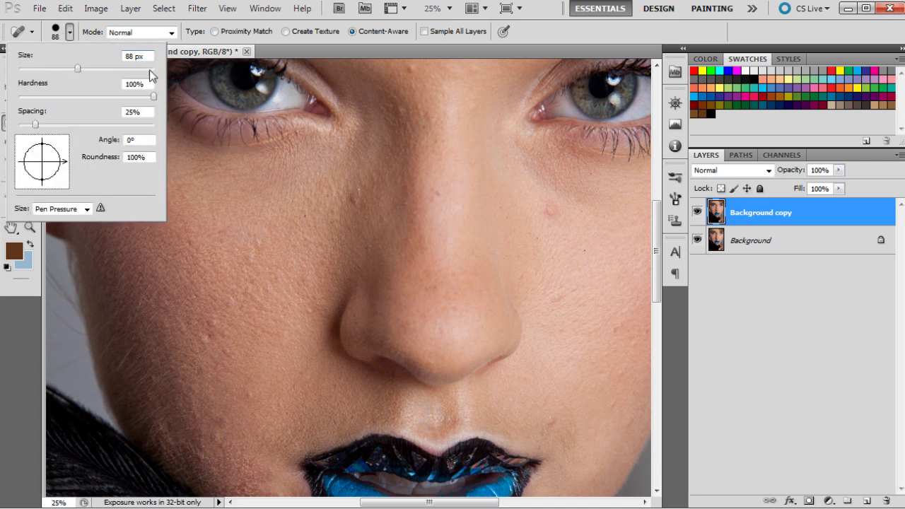
left_click(70, 32)
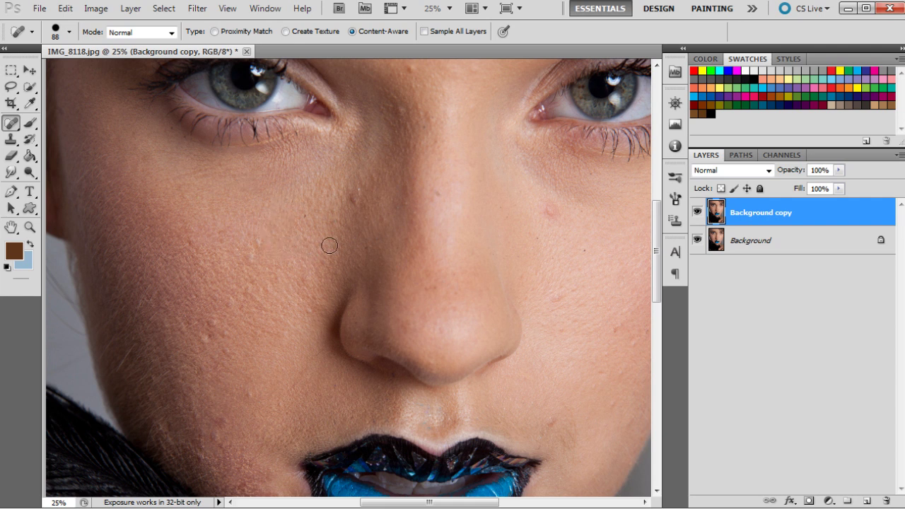
Remove the dark mole on the forehead and the small blemishes between the eyebrows with the Spot Healing Brush.
scroll(309, 259, "down", 2)
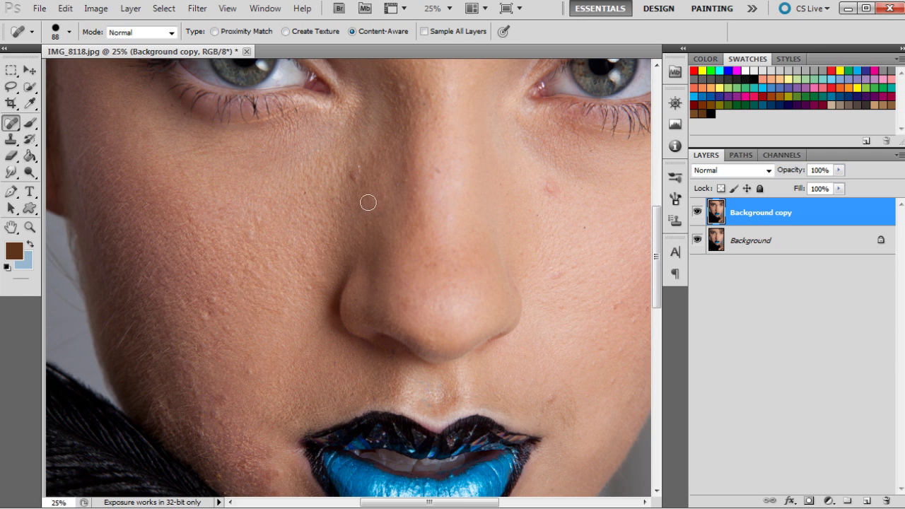
scroll(432, 221, "up", 3)
scroll(418, 224, "up", 1)
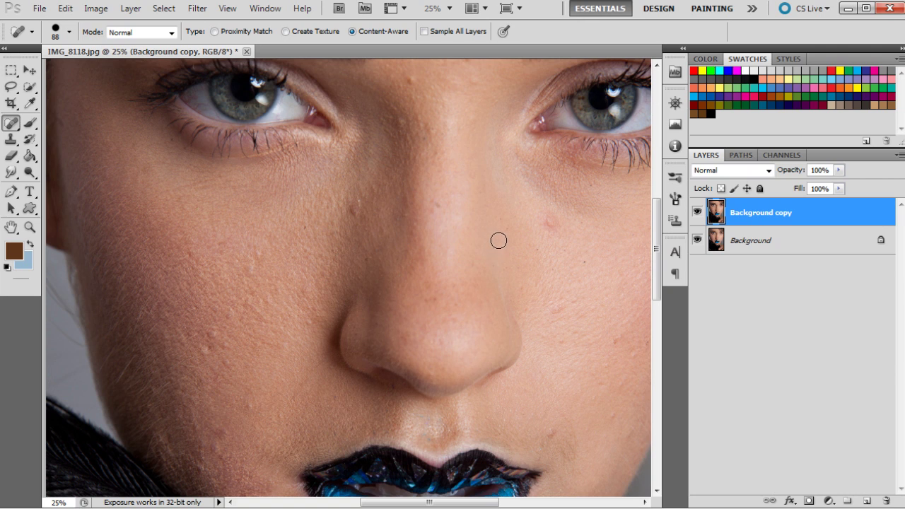
scroll(512, 230, "up", 12)
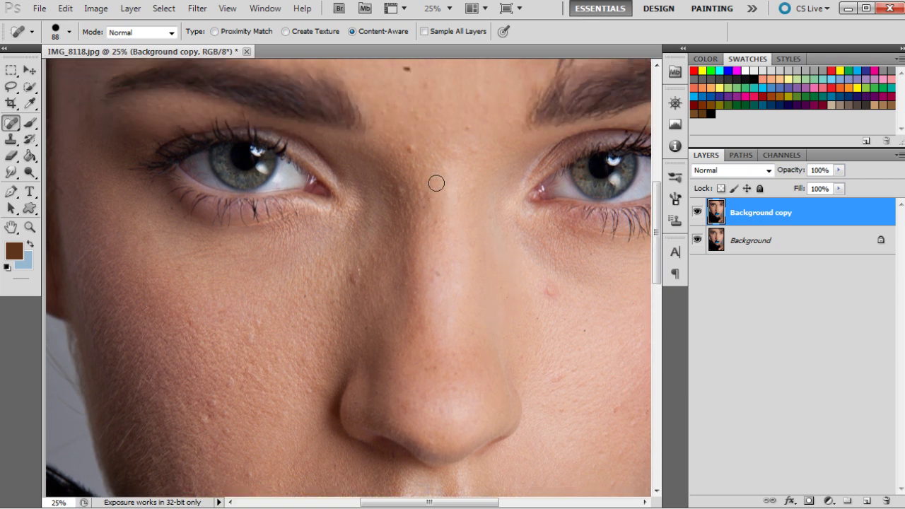
scroll(434, 176, "up", 3)
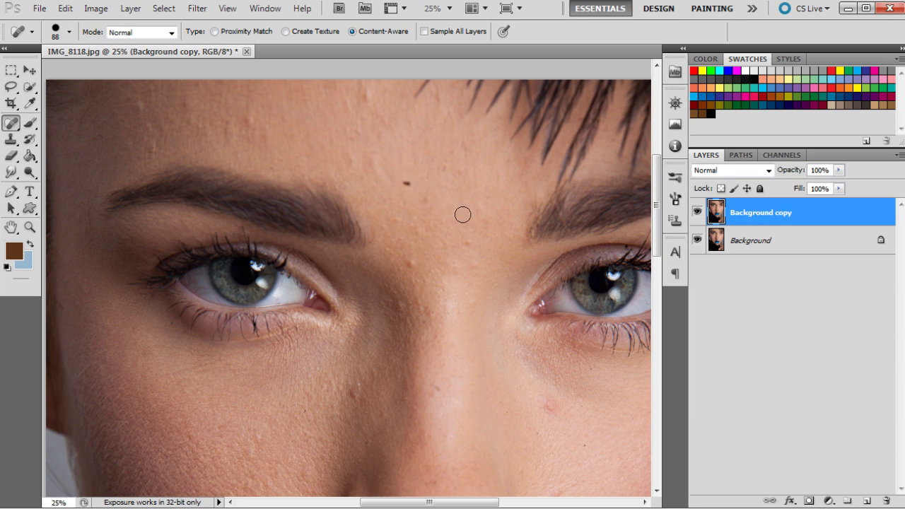
left_click(408, 183)
left_click(412, 264)
left_click(469, 242)
left_click(418, 234)
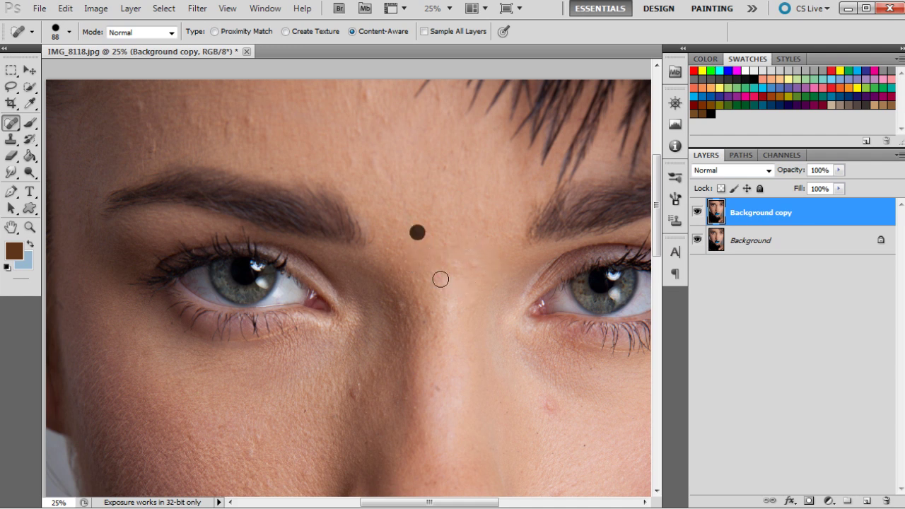
left_click(401, 218)
Switch to the Healing Brush and set its size to 79 px.
right_click(11, 123)
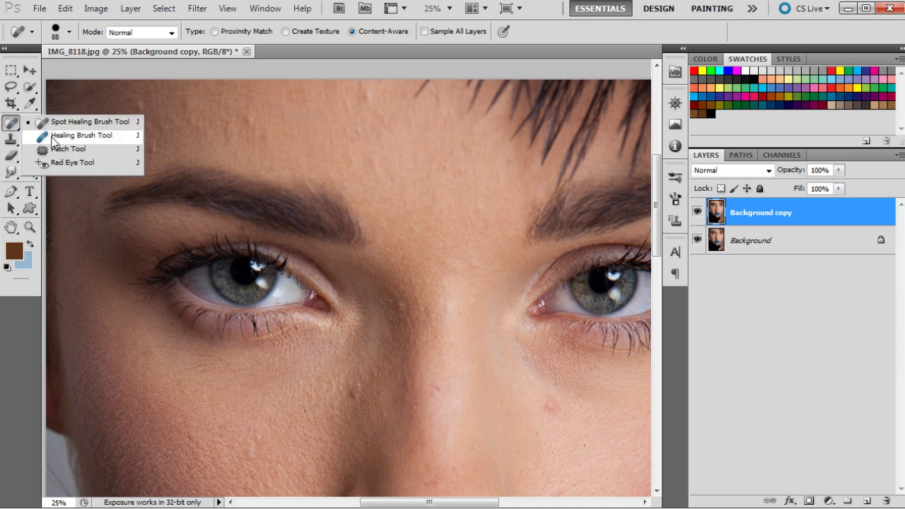
left_click(79, 136)
left_click(69, 32)
left_click(54, 68)
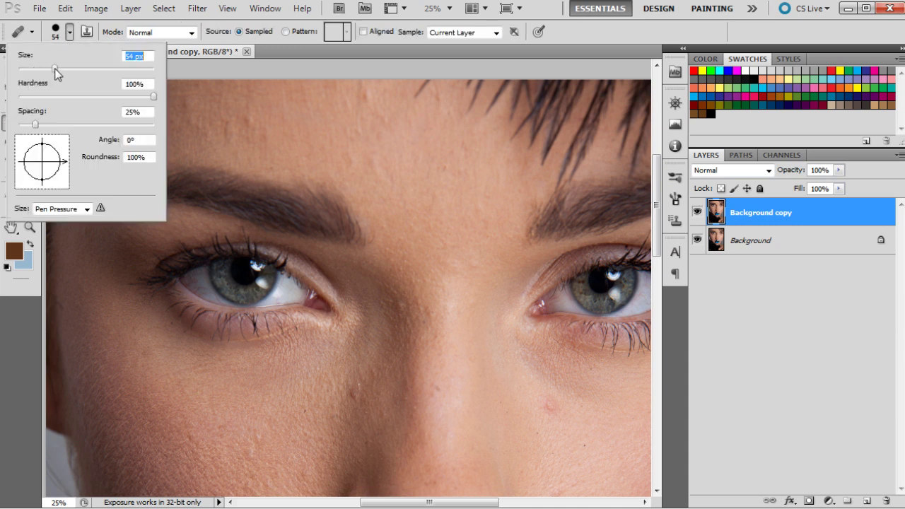
type("79")
key("Return")
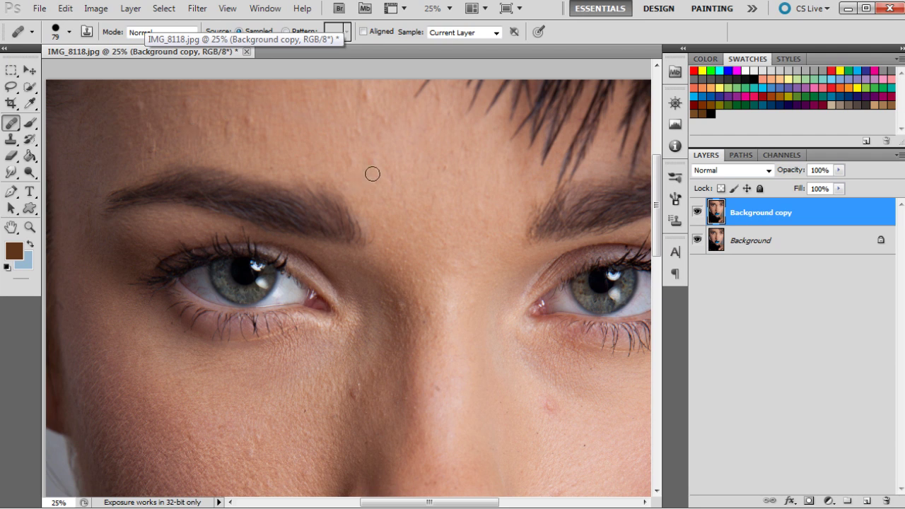
Enlarge the Healing Brush to 90 px and heal the skin between the left-hand eye's inner corner and the nose.
scroll(378, 175, "down", 3)
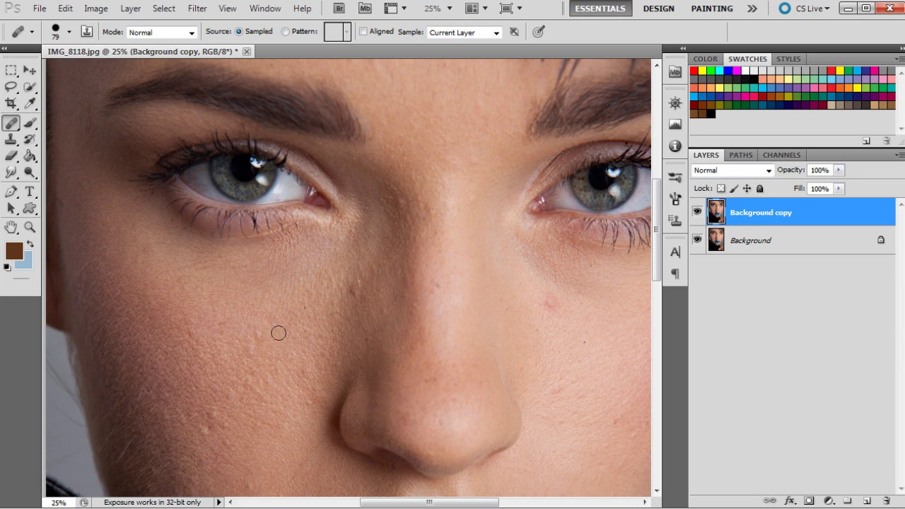
key("bracketright")
left_click(365, 217)
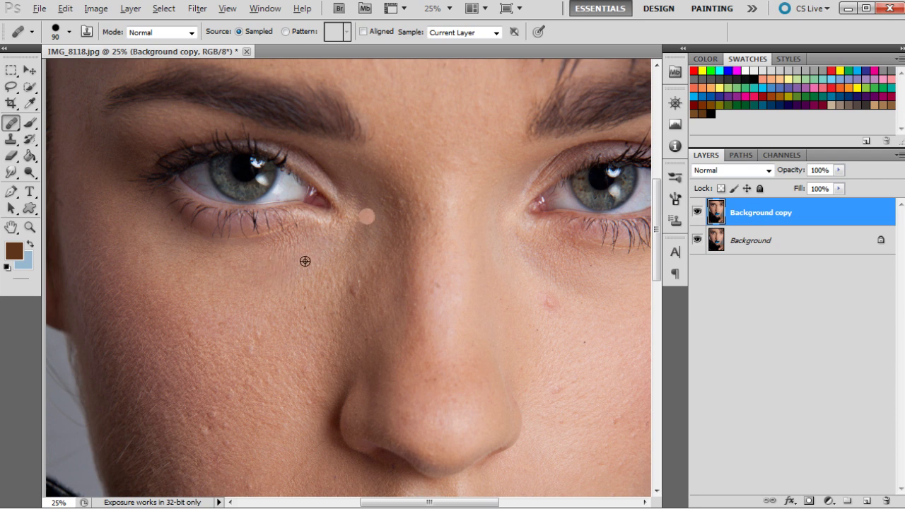
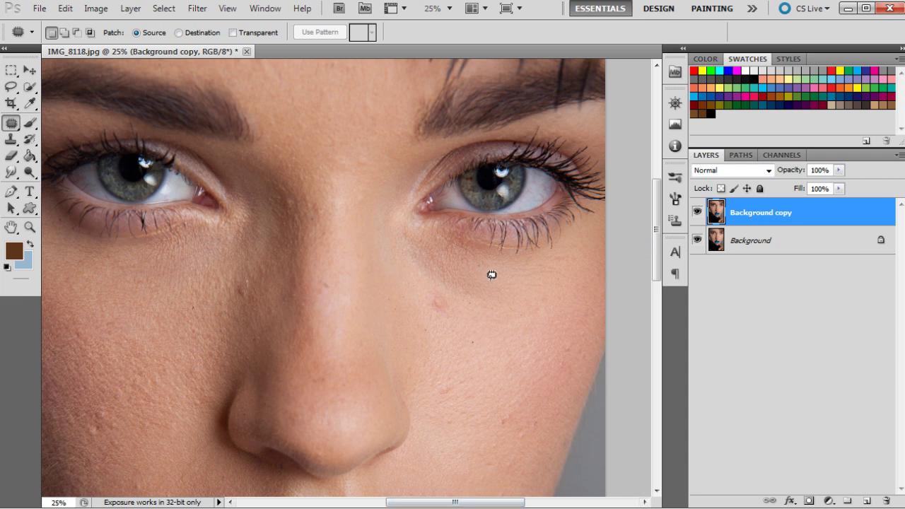
Patch the shadowed area under the right-hand eye with smoother skin from the cheek below, and clear the selection.
mouse_move(490, 270)
left_mouse_down()
mouse_move(406, 227)
mouse_move(412, 279)
mouse_move(447, 314)
mouse_move(495, 296)
mouse_move(515, 276)
mouse_move(481, 309)
mouse_move(485, 341)
left_mouse_up()
scroll(509, 266, "down", 2)
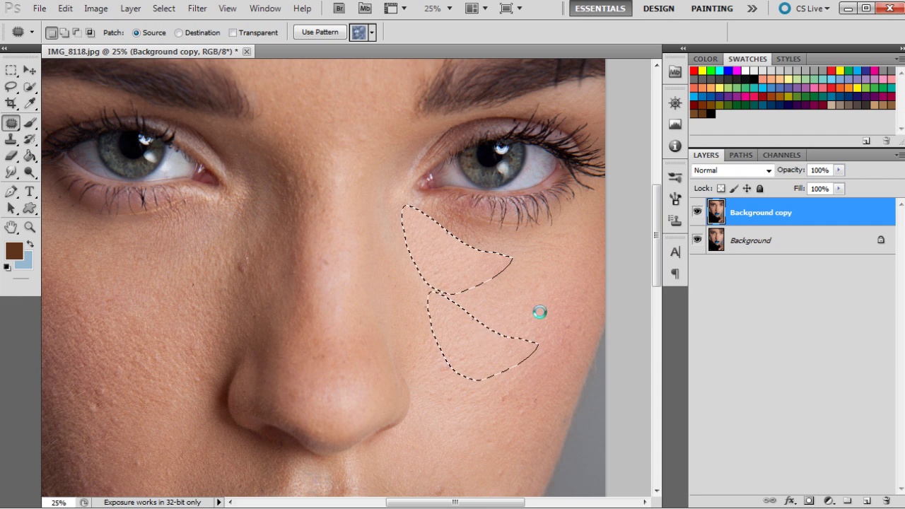
left_click(549, 264)
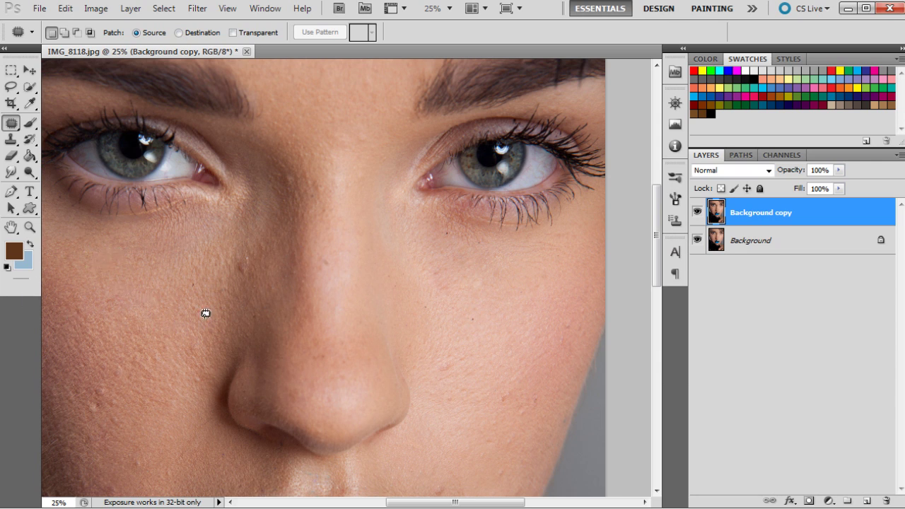
Patch the remaining uneven patches beneath the right-hand eye with nearby cheek skin and deselect.
mouse_move(484, 274)
left_mouse_down()
mouse_move(436, 243)
mouse_move(435, 286)
mouse_move(481, 274)
left_mouse_up()
left_click_drag(467, 279, 527, 343)
key("ctrl+d")
mouse_move(496, 267)
left_mouse_down()
mouse_move(481, 308)
mouse_move(511, 313)
mouse_move(455, 263)
mouse_move(473, 317)
left_mouse_up()
mouse_move(474, 302)
left_mouse_down()
mouse_move(517, 330)
mouse_move(521, 307)
left_mouse_up()
key("ctrl+d")
Patch the bumpy areas on the left-hand cheek with smoother skin from just above them.
scroll(276, 249, "down", 1)
mouse_move(125, 369)
left_mouse_down()
mouse_move(168, 346)
mouse_move(108, 415)
mouse_move(116, 304)
mouse_move(163, 379)
left_mouse_up()
left_click(158, 328)
left_click_drag(133, 357, 113, 267)
left_click_drag(171, 350, 172, 314)
key("Return")
Examine the retouched forehead, nose, cheeks and mouth area for remaining blemishes.
scroll(255, 272, "up", 5)
scroll(269, 254, "up", 2)
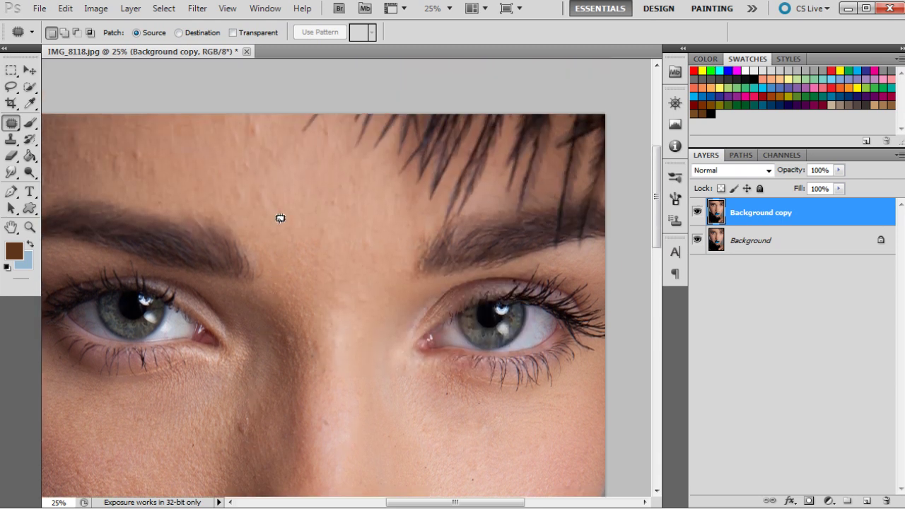
scroll(335, 255, "down", 5)
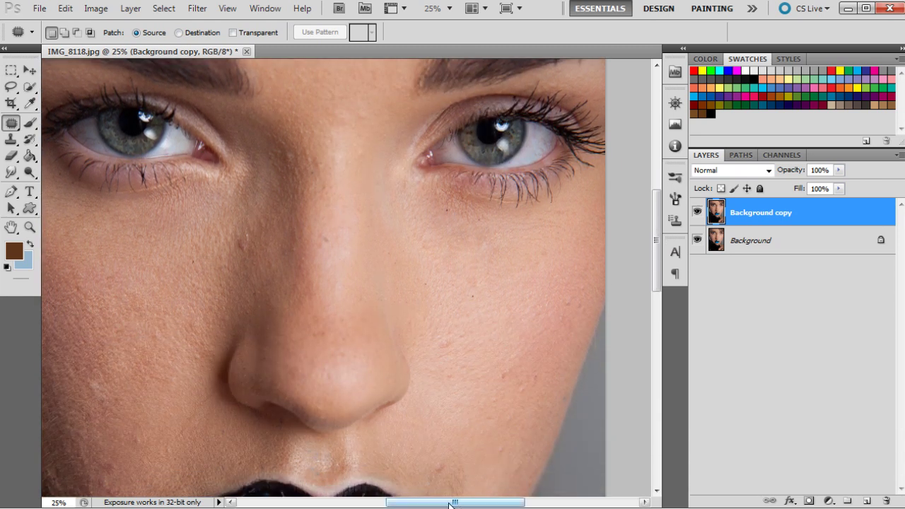
scroll(453, 474, "left", 3)
scroll(430, 420, "right", 1)
scroll(414, 363, "down", 3)
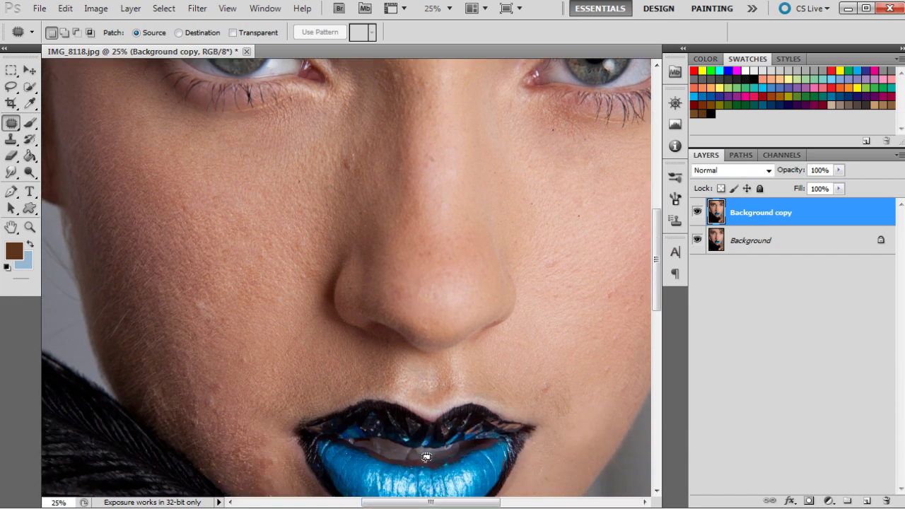
scroll(414, 380, "up", 3)
scroll(418, 378, "up", 3)
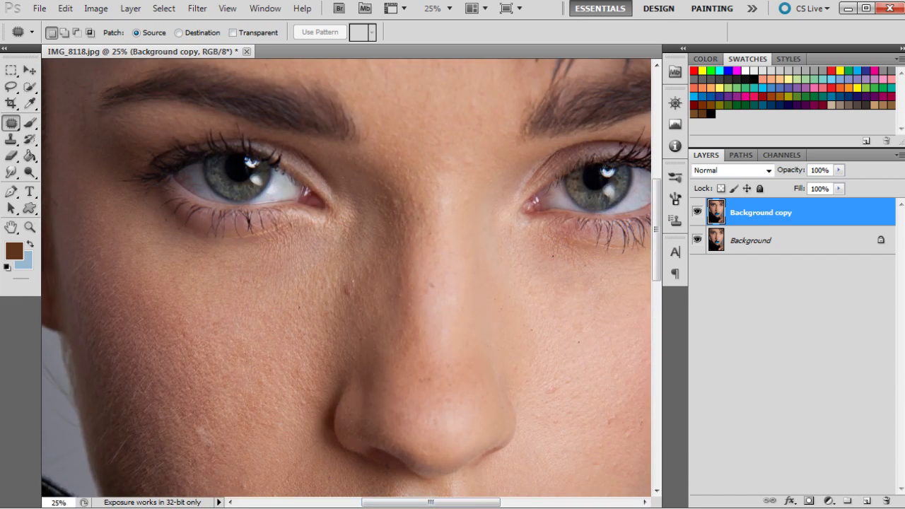
left_click(12, 124)
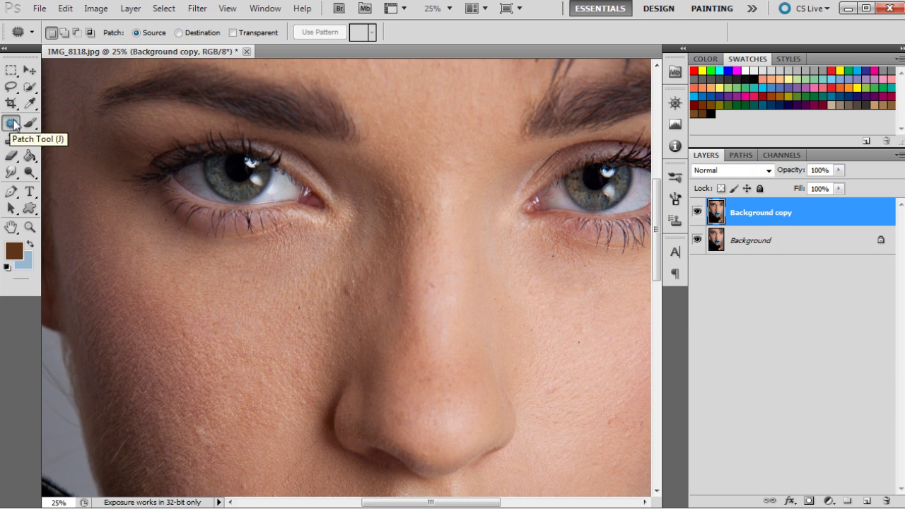
left_click(12, 125)
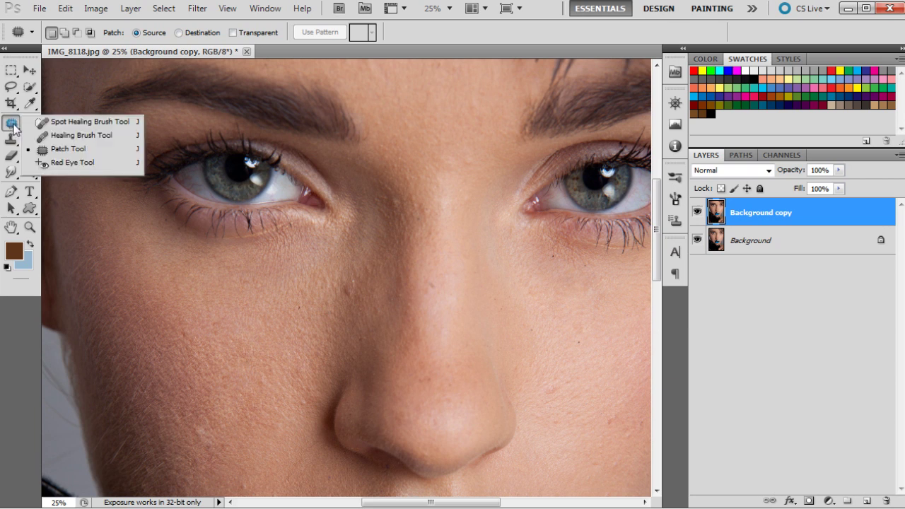
left_click(11, 125)
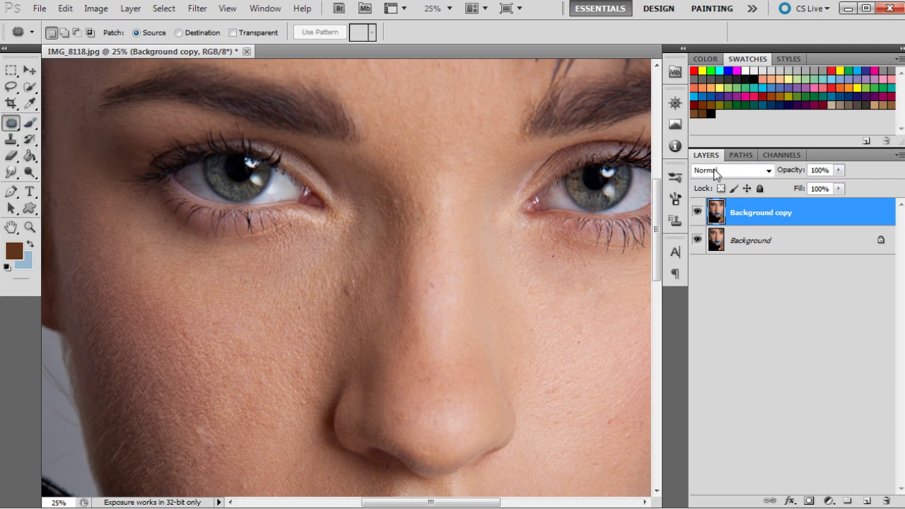
Activate the Clone Stamp tool and set its brush size to 92 px.
left_click(15, 141)
left_click(69, 32)
left_click(81, 70)
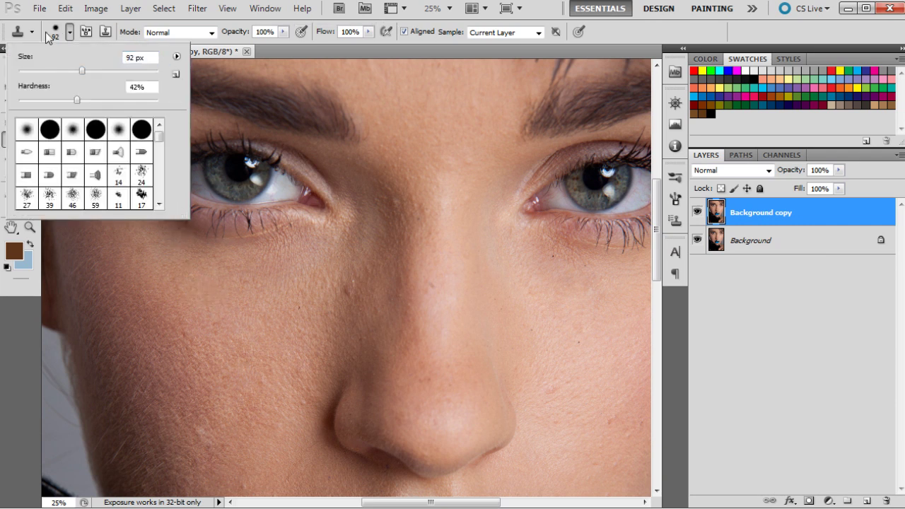
left_click(70, 32)
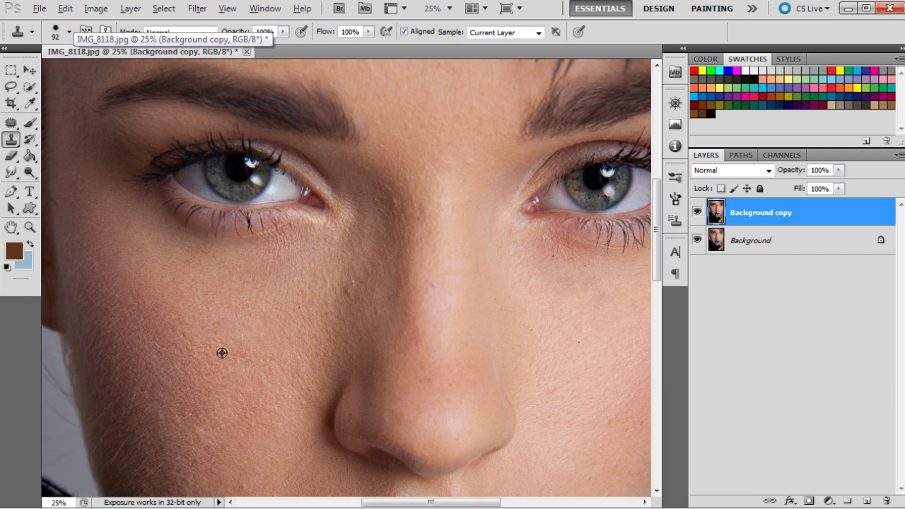
Enlarge the Clone Stamp brush to 168 px and try cloning skin onto the left-hand cheek, undoing the stroke.
left_click(70, 33)
left_click(111, 70)
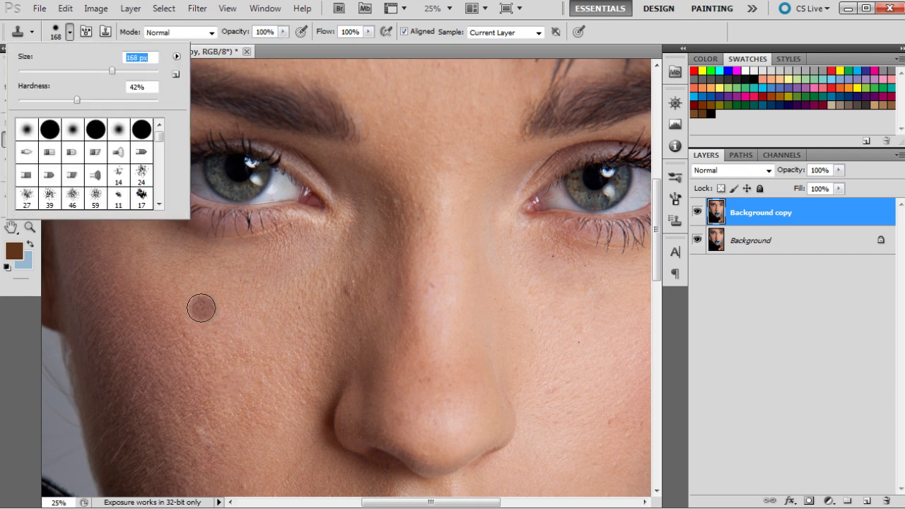
left_click(68, 33)
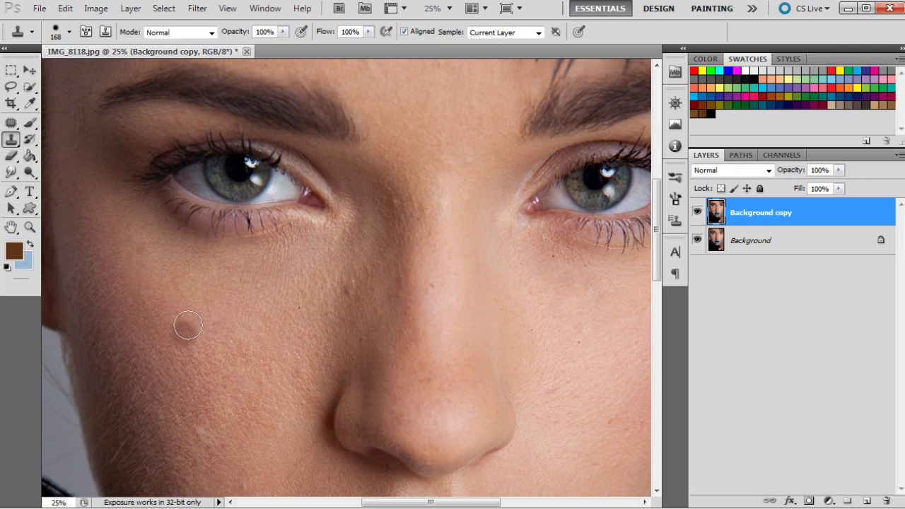
mouse_move(191, 333)
left_mouse_down()
mouse_move(198, 366)
mouse_move(207, 348)
mouse_move(251, 337)
mouse_move(210, 342)
mouse_move(189, 316)
mouse_move(178, 341)
left_mouse_up()
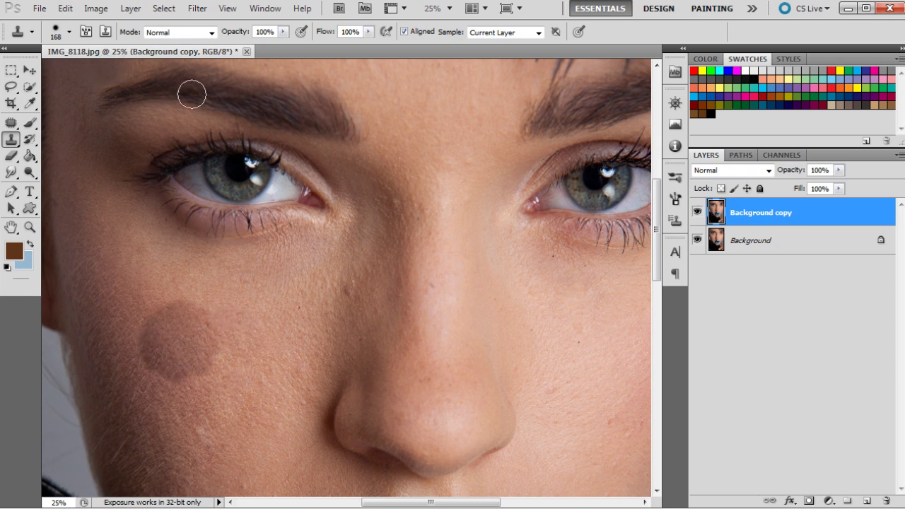
key("ctrl+z")
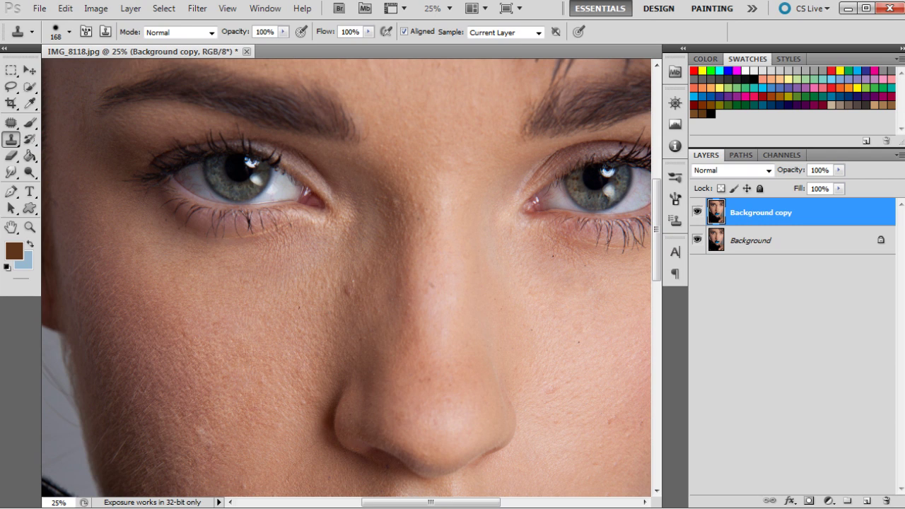
Lower the Clone Stamp opacity to 24% and try cloning on the left-hand cheek and nose bridge, undoing the strokes.
left_click(282, 32)
left_click(228, 46)
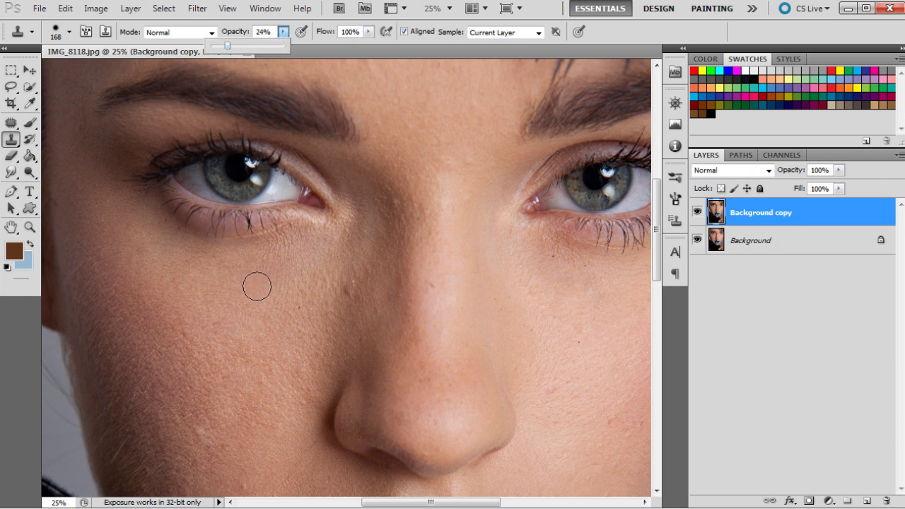
left_click(149, 340, "alt")
mouse_move(201, 317)
left_mouse_down()
mouse_move(187, 316)
mouse_move(183, 299)
mouse_move(222, 321)
left_mouse_up()
key("ctrl+z")
key("ctrl+z")
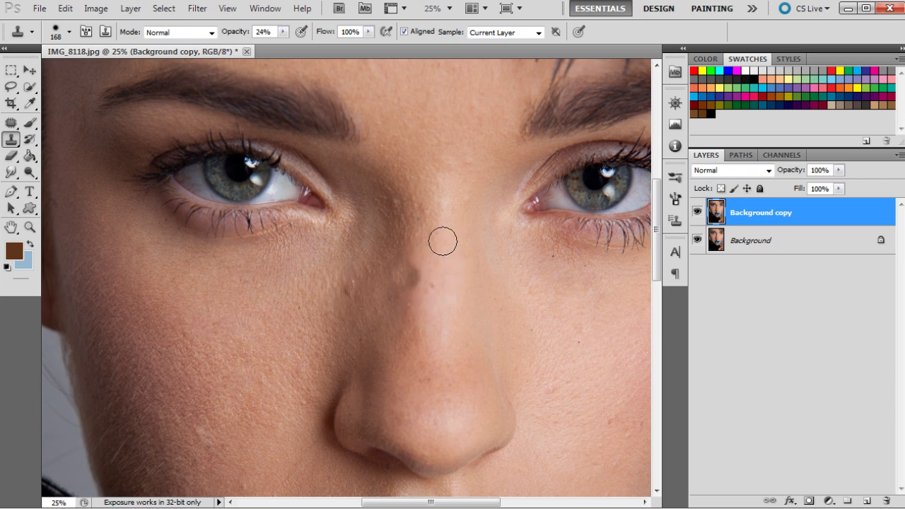
left_click(449, 219)
key("ctrl+z")
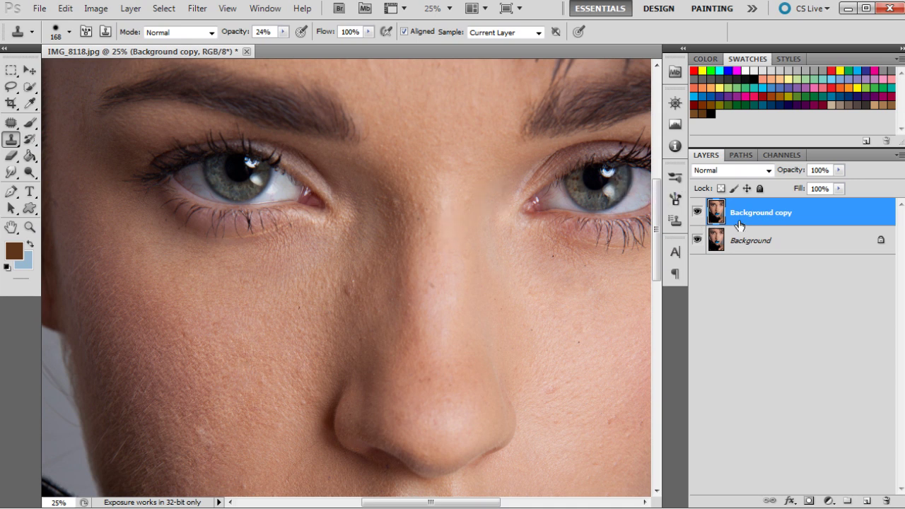
Examine the whole retouched portrait at 8.33% zoom.
scroll(396, 247, "up", 2)
left_click(29, 227)
right_click(349, 254)
left_click(392, 328)
right_click(384, 271)
key("Escape")
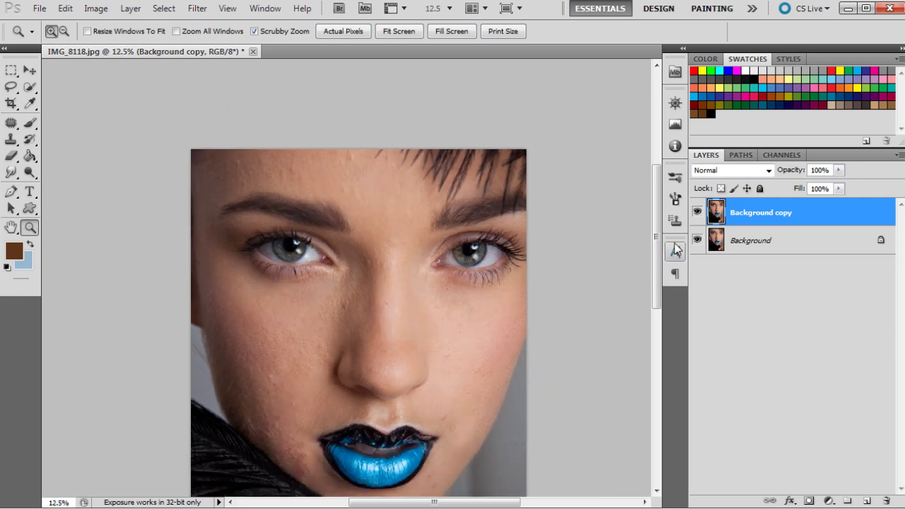
right_click(456, 229)
left_click(481, 314)
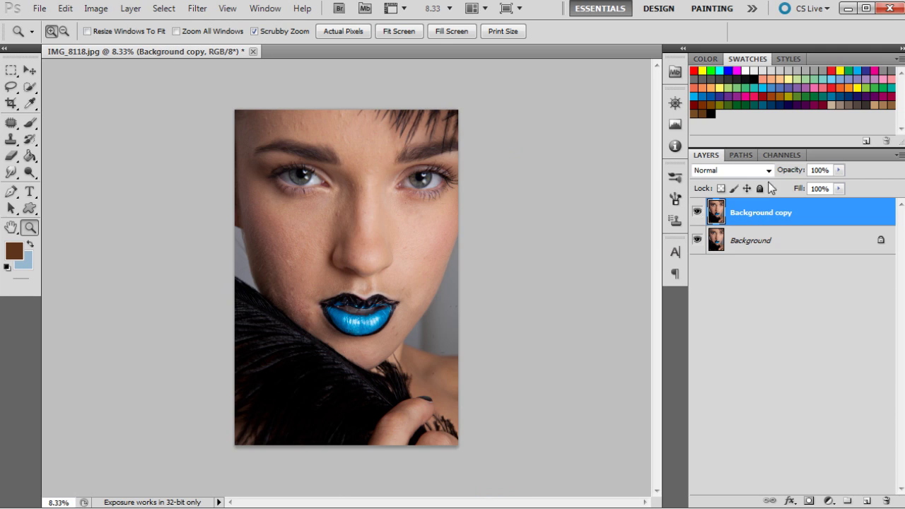
Revert the image to its original IMG_8118.jpg snapshot in the history.
left_click(744, 155)
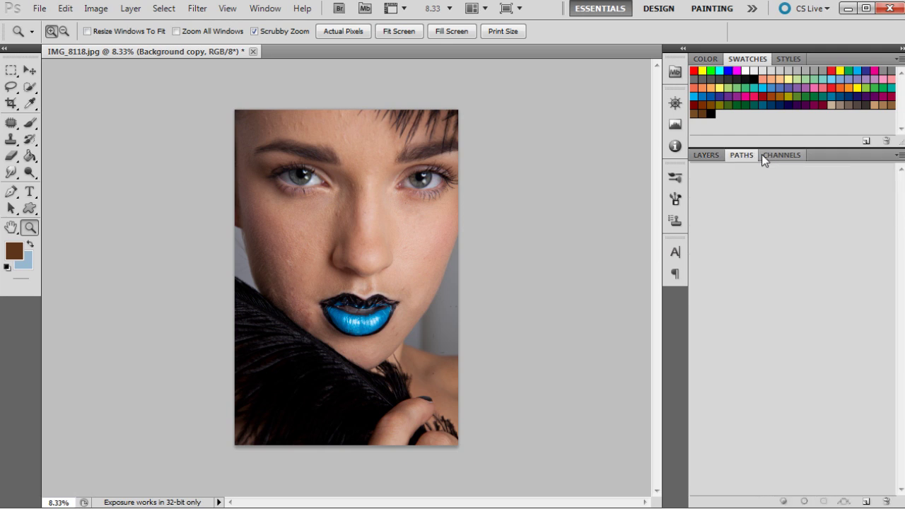
left_click(718, 154)
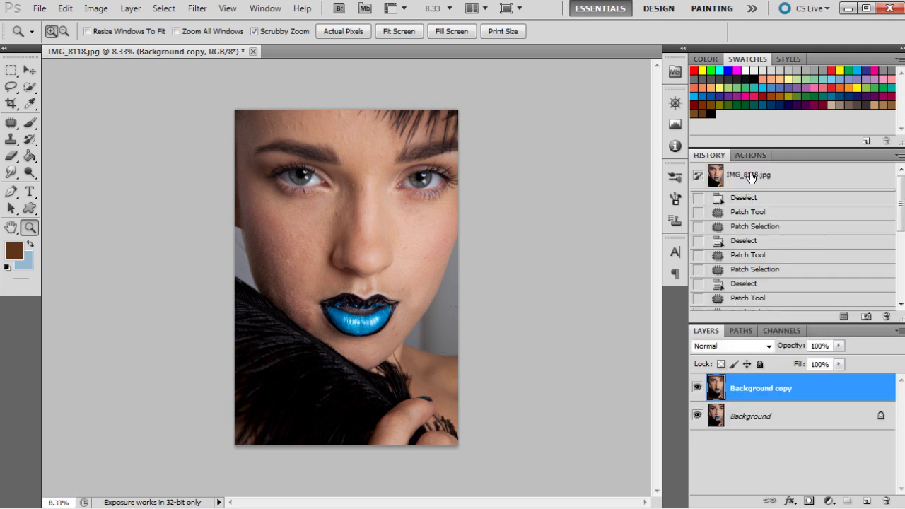
left_click(752, 177)
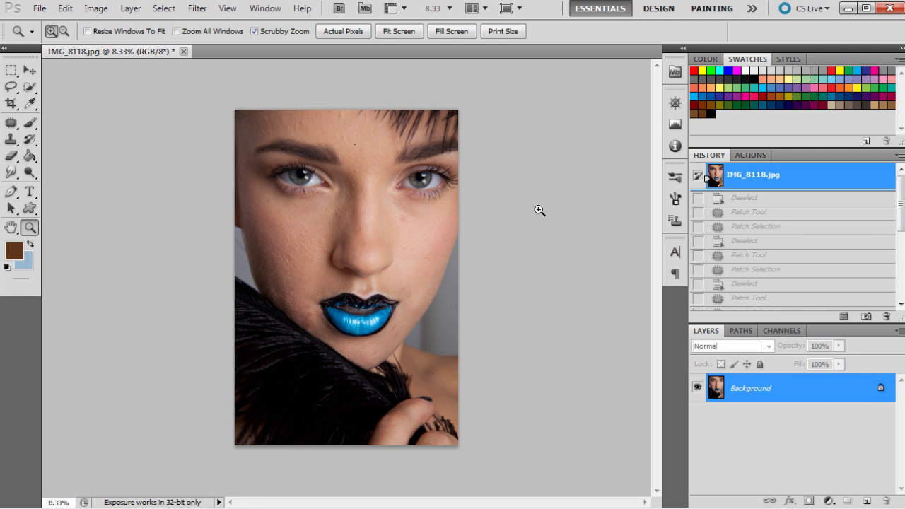
Run the Frequency Separation action from the FS Action set, accepting the Low and High layer names and a 12.0-pixel Gaussian Blur.
left_click(764, 155)
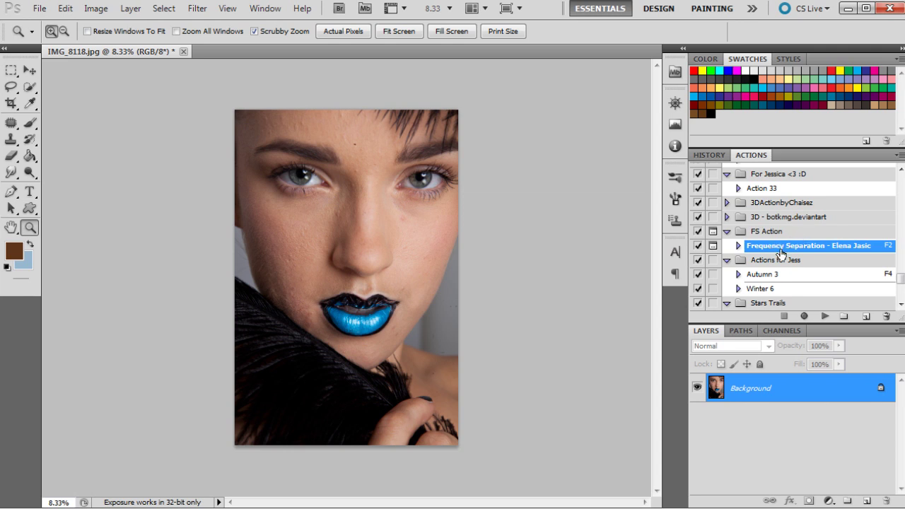
left_click(825, 317)
left_click(826, 317)
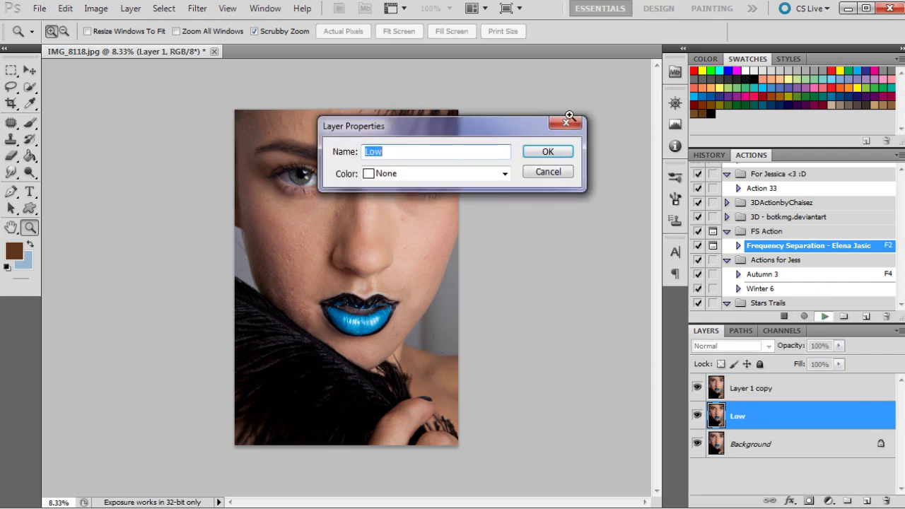
left_click(548, 153)
left_click(550, 153)
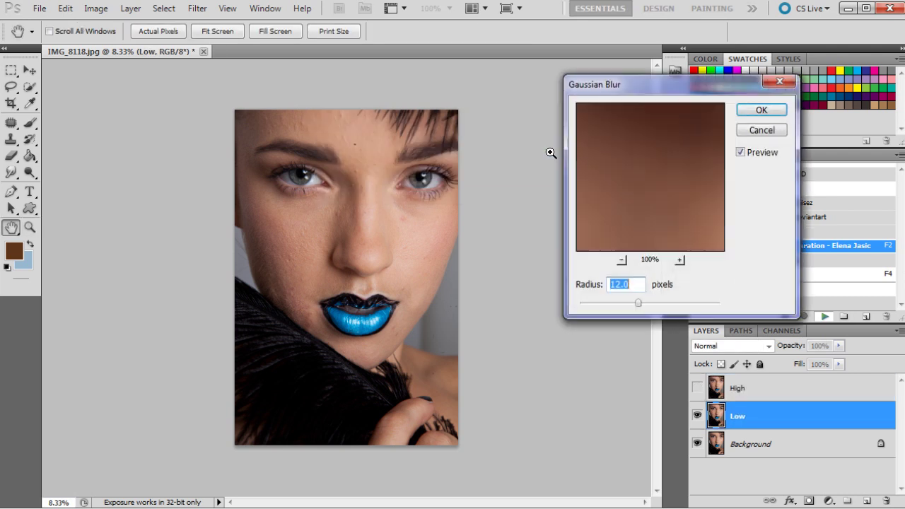
left_click(761, 111)
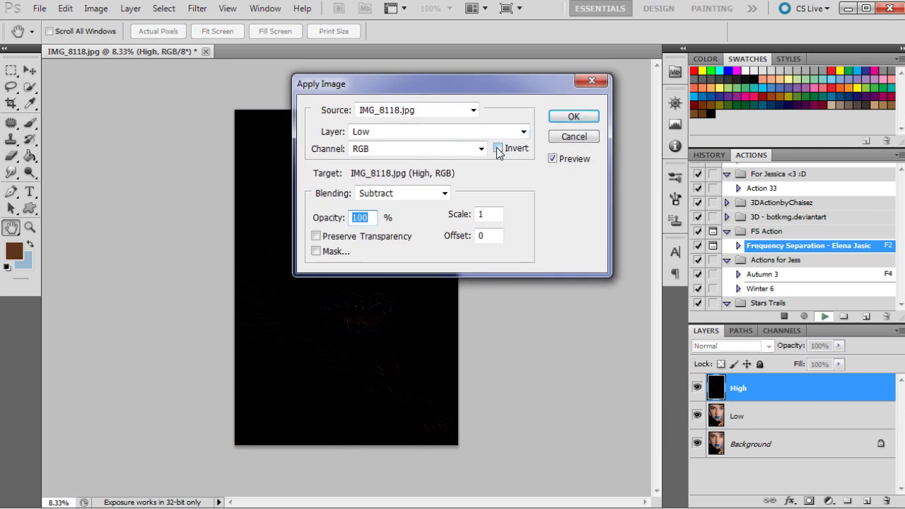
Apply the inverted Low layer to the High layer using Add blending at 100% opacity, scale 2 and offset 0.
left_click(498, 150)
left_click(405, 194)
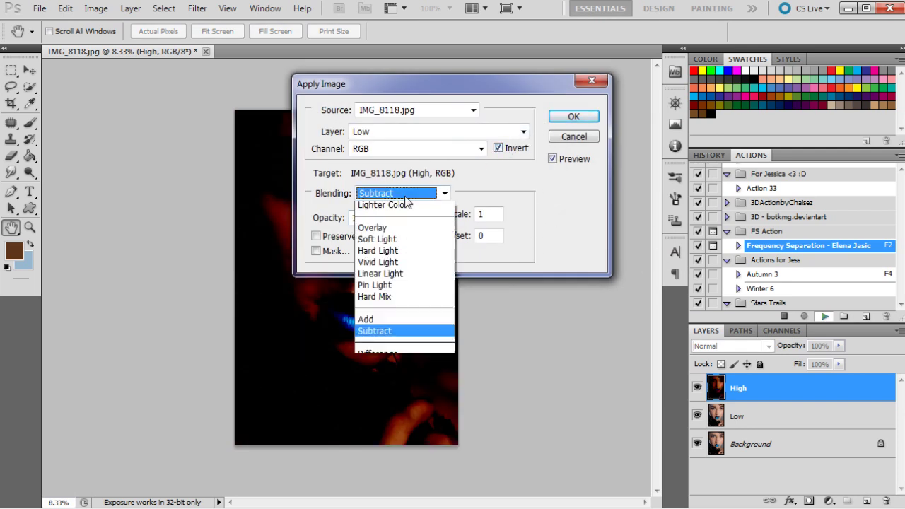
left_click(398, 460)
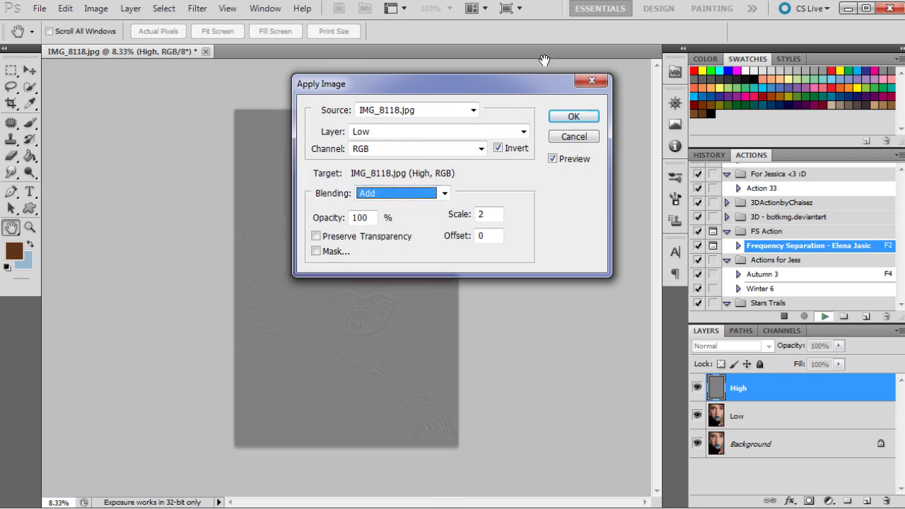
left_click(585, 120)
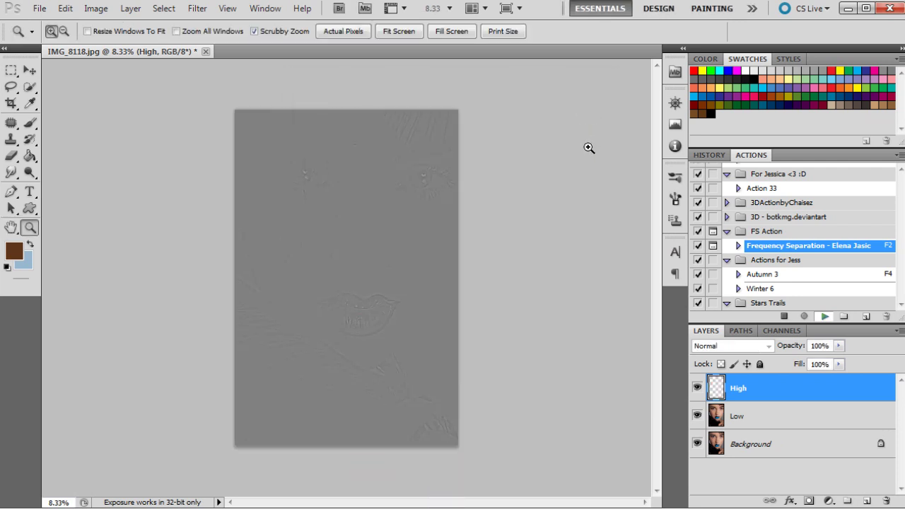
Accept Linear Light blending for the High layer and group the High and Low layers under the name FS.
key("F2")
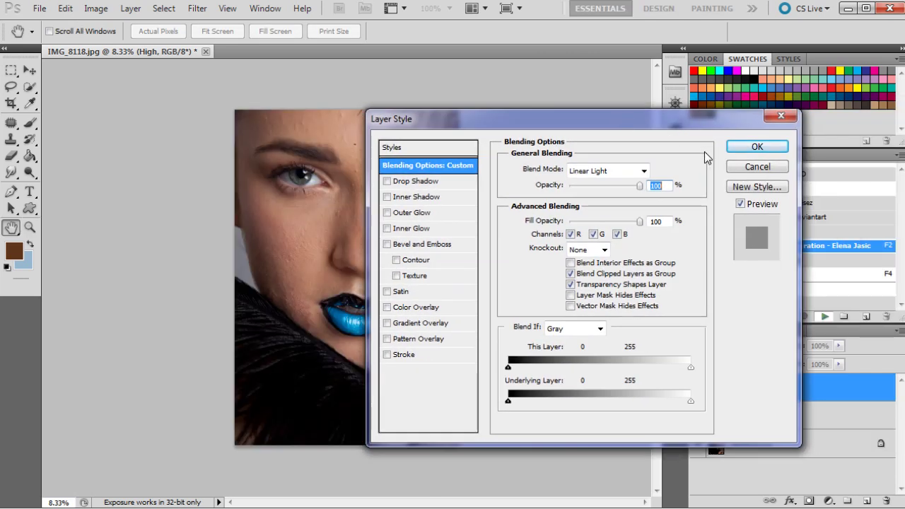
left_click(737, 143)
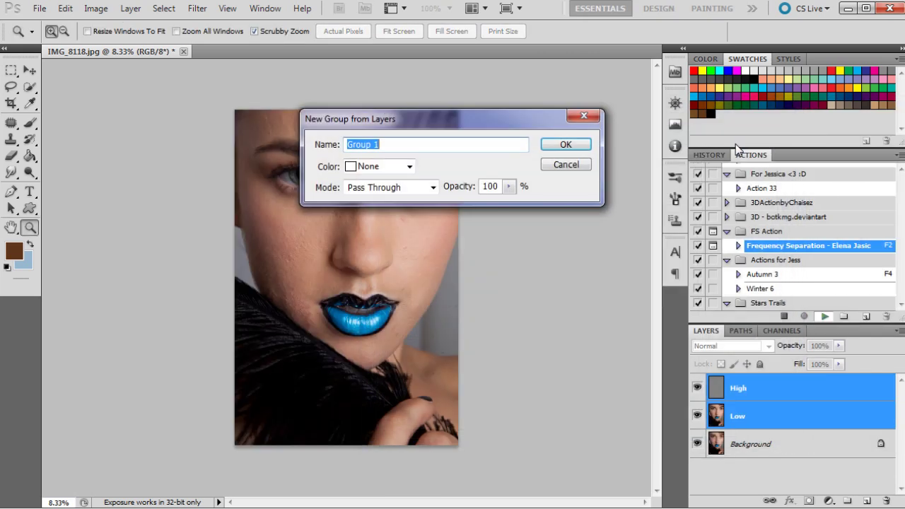
left_click(575, 147)
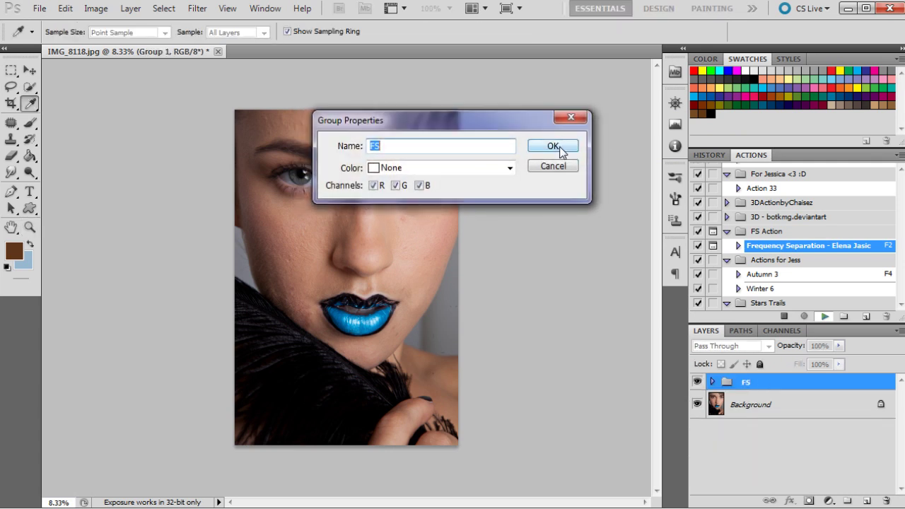
left_click(558, 148)
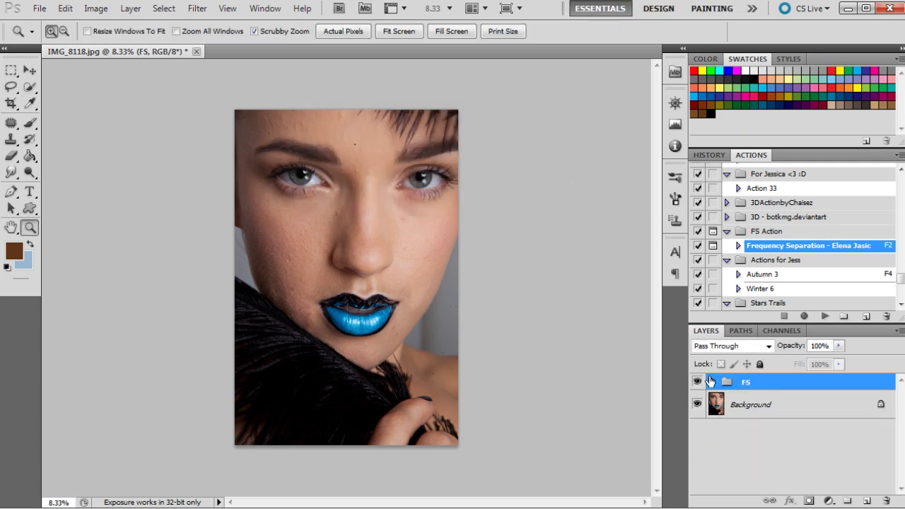
Expand the FS group and hide the Low and Background layers to examine the High layer's skin texture up close.
left_click(714, 382)
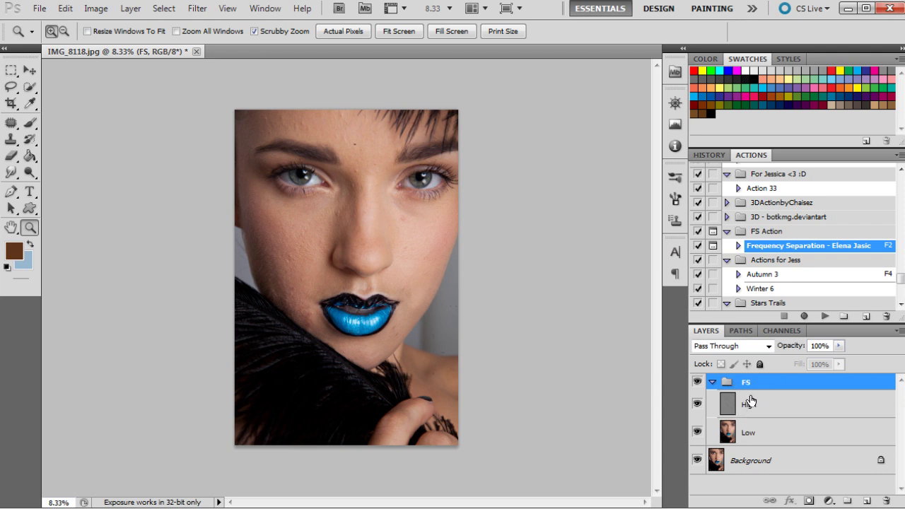
left_click(742, 432)
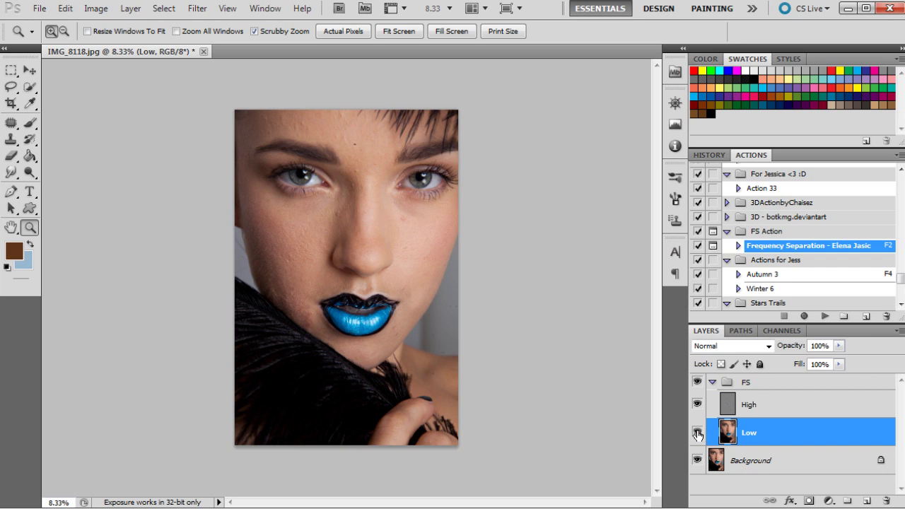
left_click(697, 433)
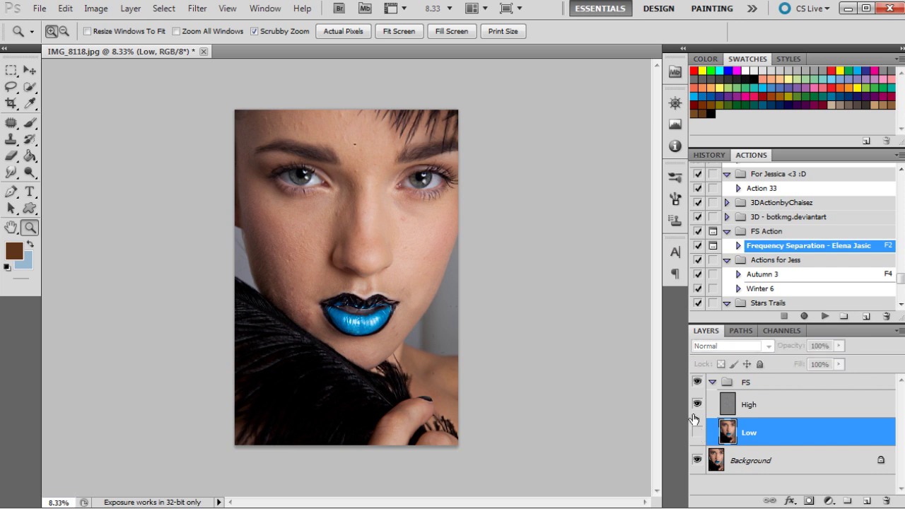
left_click(733, 403)
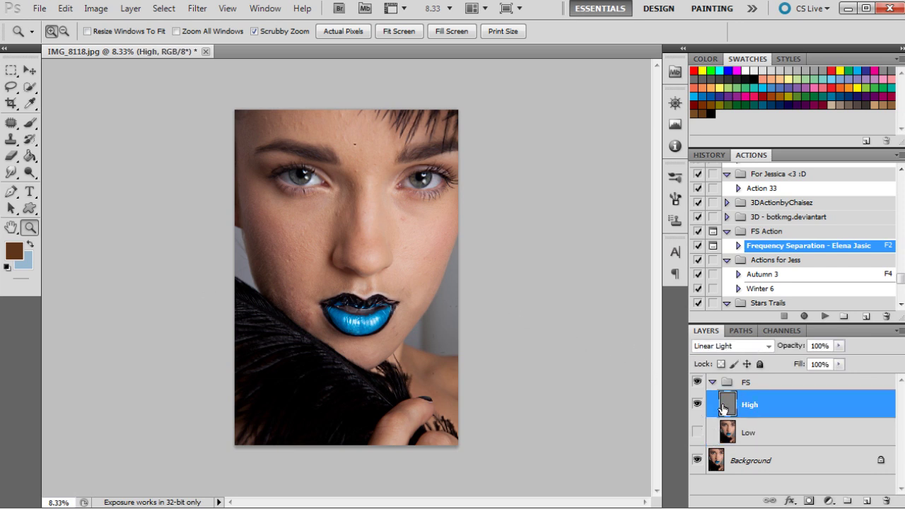
left_click(700, 460)
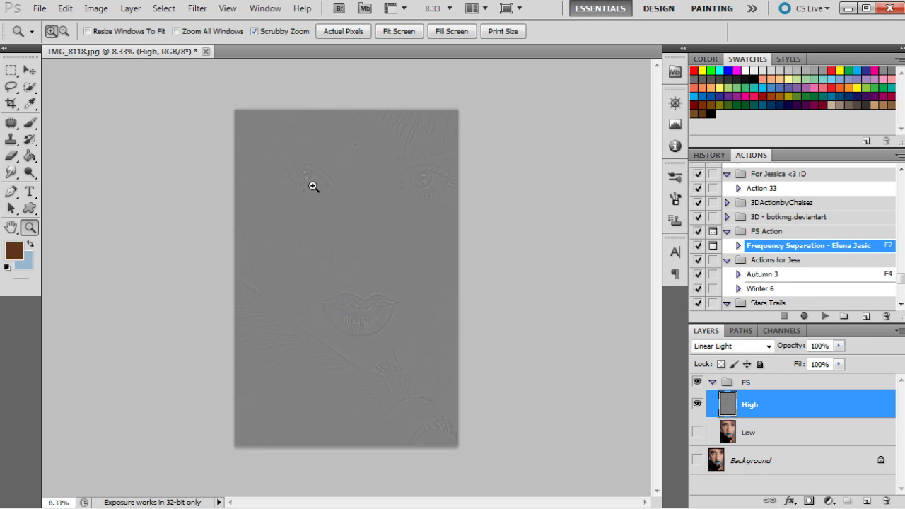
left_click(361, 172)
left_click(295, 198)
left_click(262, 313)
scroll(329, 352, "up", 3)
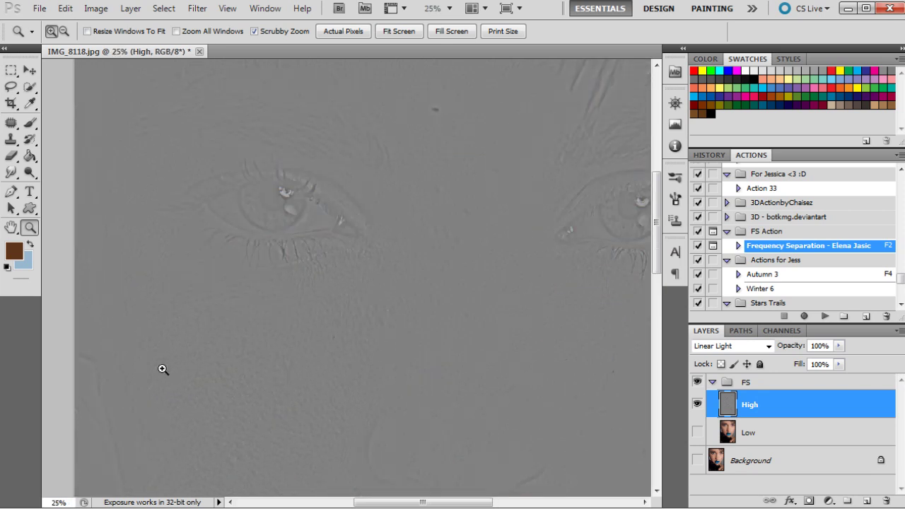
scroll(285, 216, "up", 3)
scroll(467, 343, "down", 2)
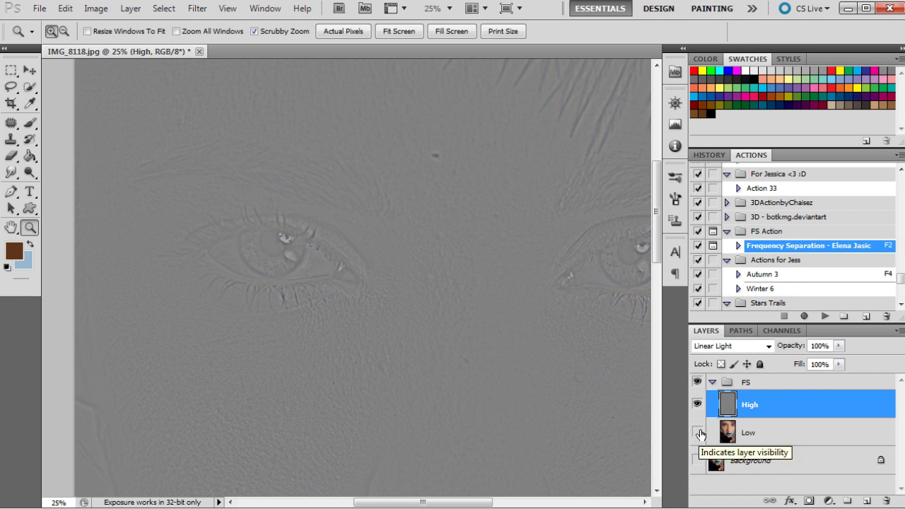
Show the Low and Background layers again and view the portrait at 12.5% zoom.
left_click(699, 433)
right_click(439, 265)
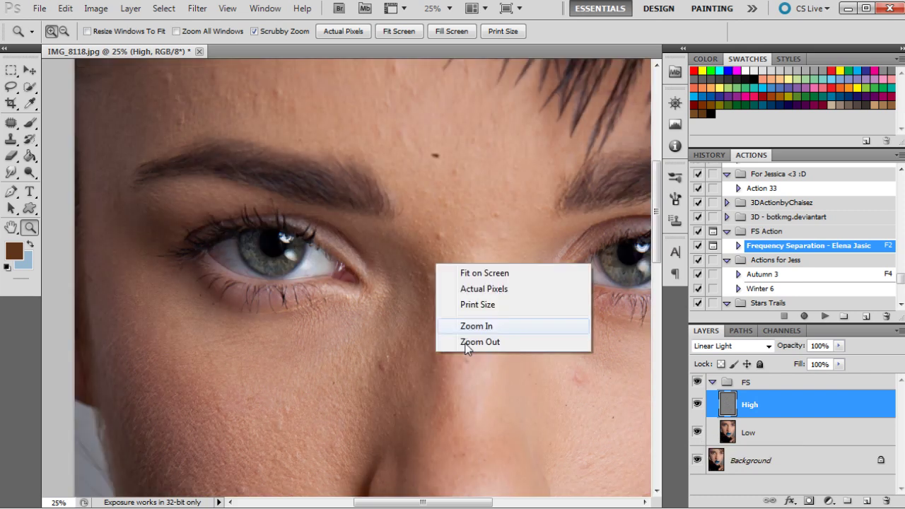
left_click(471, 343)
right_click(450, 273)
left_click(471, 355)
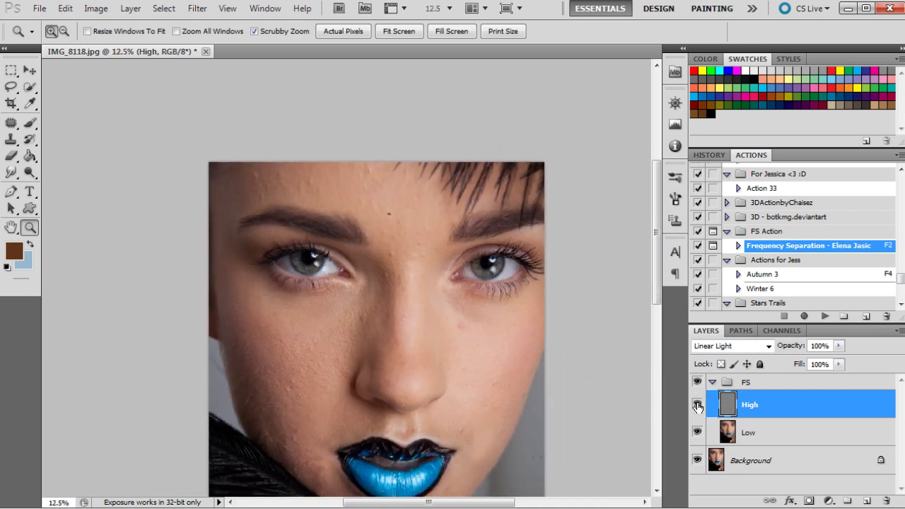
Hide the High layer to examine the blurred tones of the Low layer, select Low, and show High again.
left_click(699, 405)
scroll(499, 278, "down", 6)
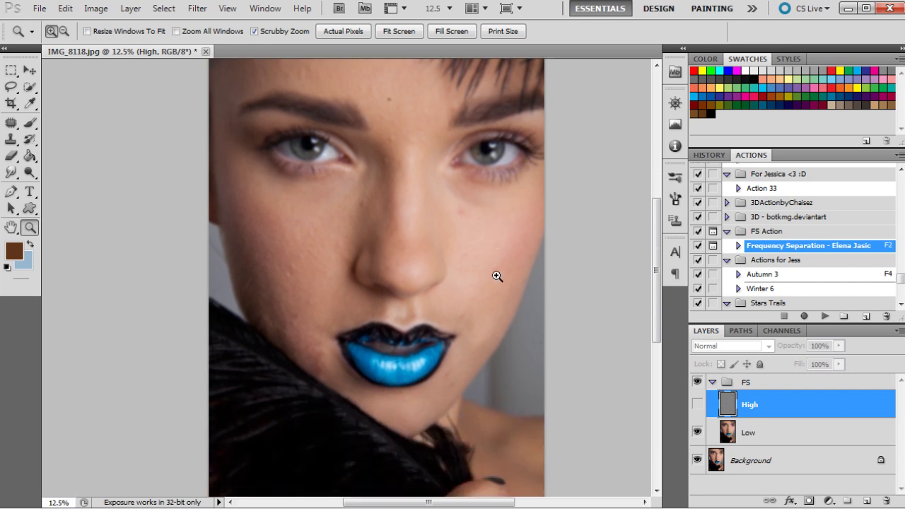
scroll(499, 276, "up", 2)
scroll(534, 298, "up", 1)
left_click(759, 432)
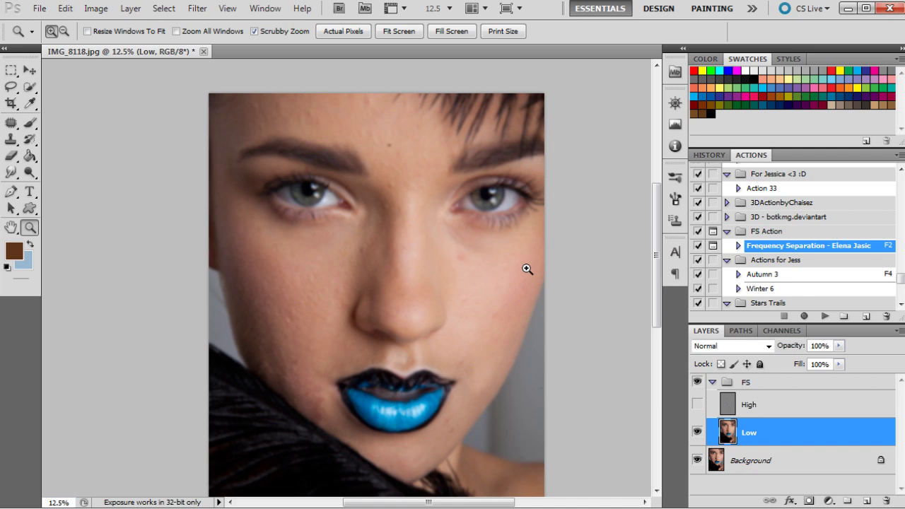
left_click(697, 405)
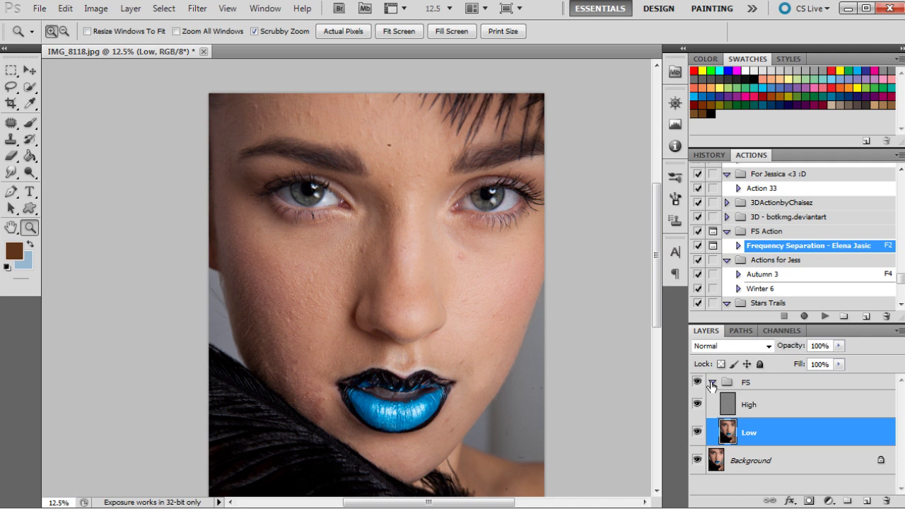
Hide the High layer and choose the Healing Brush for retouching the Low layer's shadowed cheek.
left_click(697, 405)
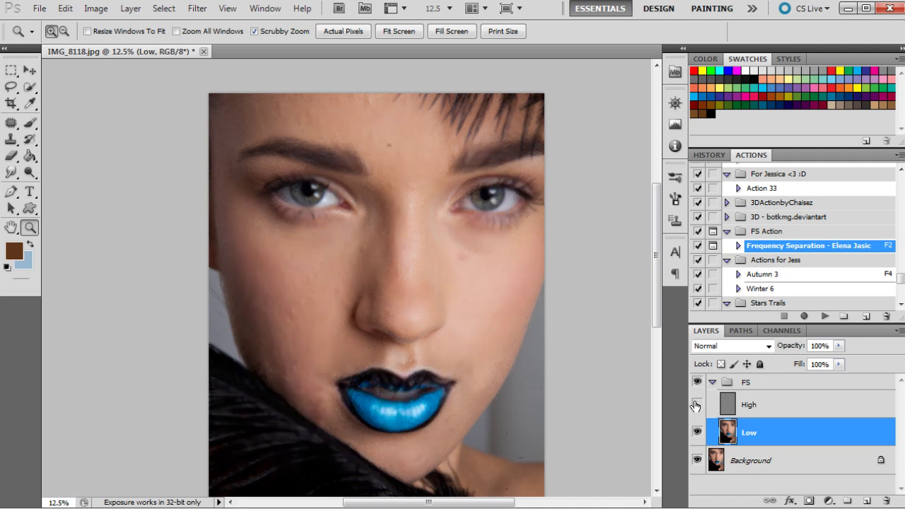
left_click(331, 352)
left_click(319, 368)
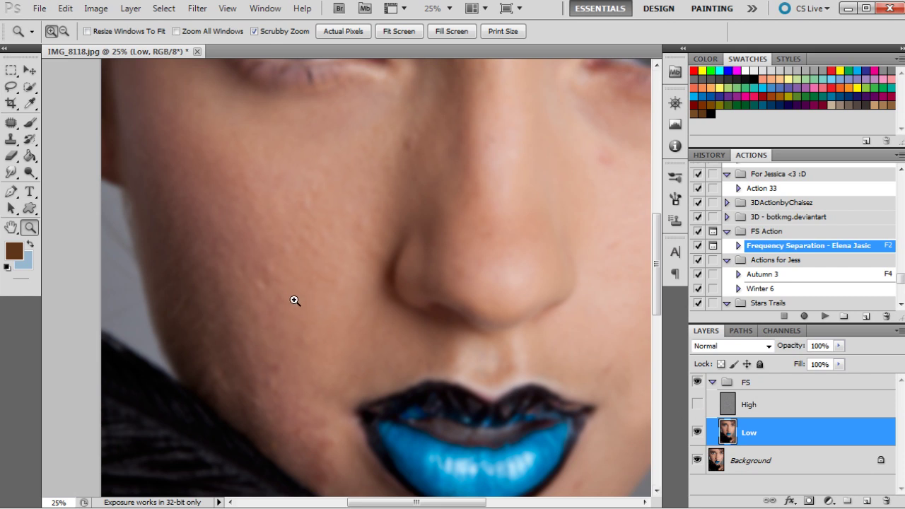
left_click(326, 252)
left_click(11, 124)
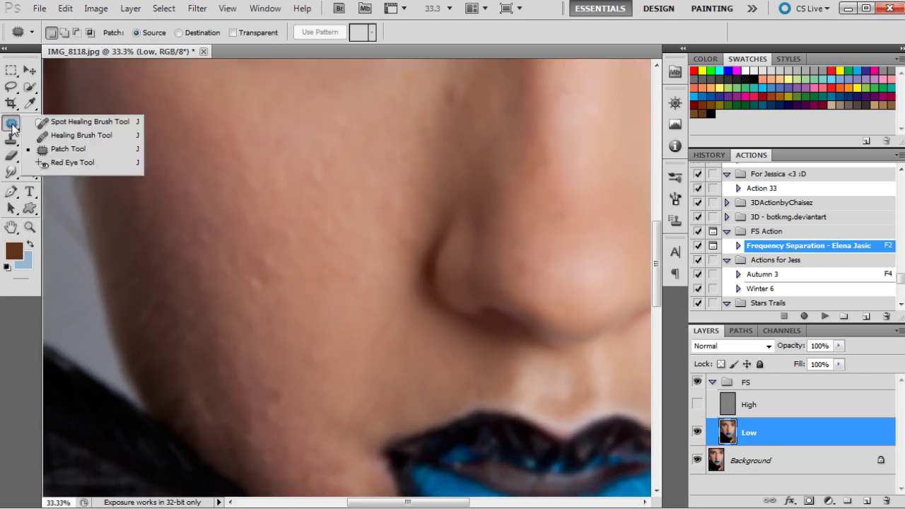
left_click(65, 136)
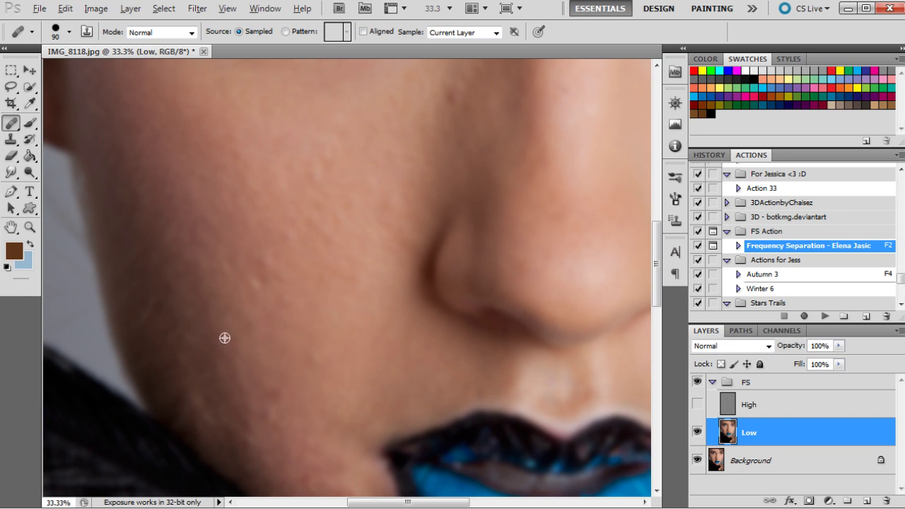
Sample clean skin on the Low layer and heal the bumps in the middle of the shadowed cheek.
left_click(246, 297, "alt")
left_click(254, 283)
left_click(258, 265)
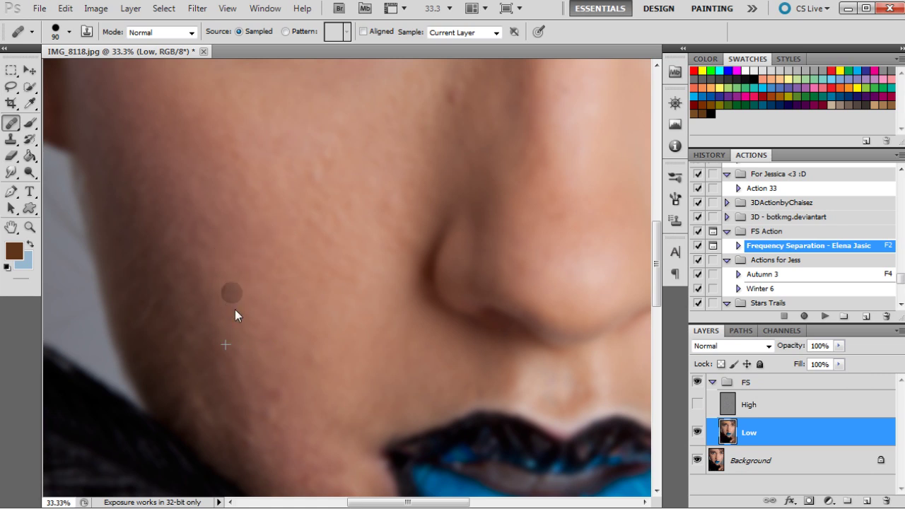
left_click(222, 336, "alt")
left_click_drag(228, 337, 225, 312)
left_click(211, 305)
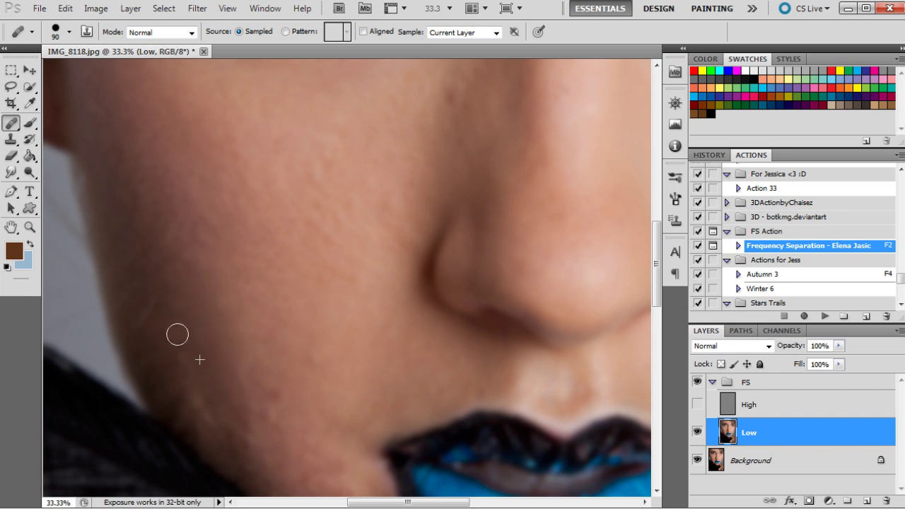
Heal the uneven tones along the dark jaw edge and the lower part of the shadowed cheek.
left_click(205, 396)
left_click(189, 399)
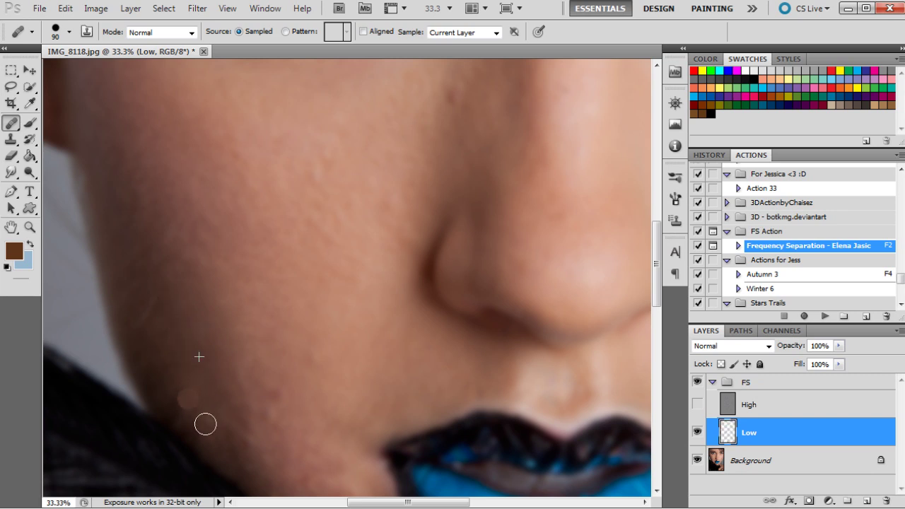
left_click(165, 318)
mouse_move(237, 375)
left_mouse_down()
mouse_move(253, 436)
mouse_move(259, 386)
mouse_move(267, 409)
left_mouse_up()
left_click(247, 365)
left_click_drag(245, 349, 273, 428)
Heal the reddish blotches on the lower shadowed cheek between the mouth corner and the black feathers.
scroll(338, 389, "down", 2)
left_click(332, 385)
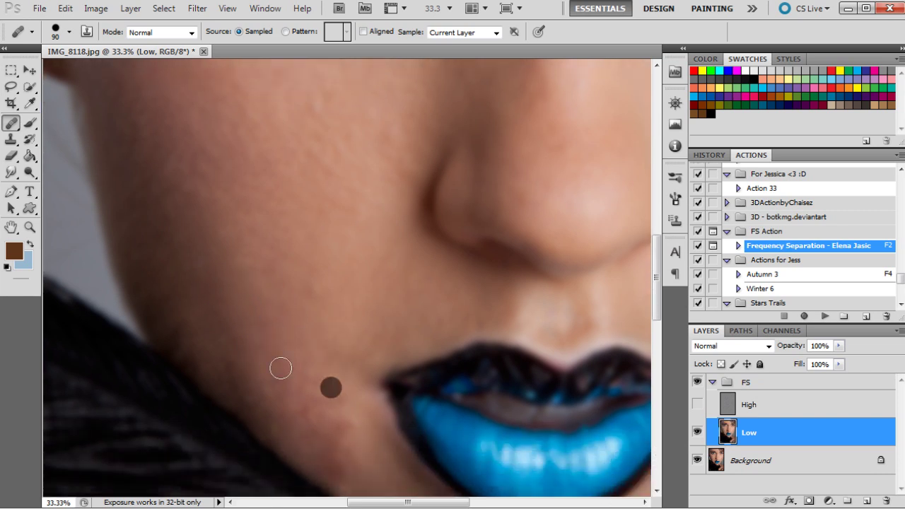
left_click(237, 382)
left_click_drag(253, 379, 261, 395)
left_click_drag(254, 348, 257, 359)
left_click(300, 384)
left_click(307, 407)
left_click(262, 395)
left_click(278, 425)
left_click(249, 397)
left_click(318, 423)
left_click(318, 380)
left_click_drag(332, 405, 329, 375)
left_click(271, 367)
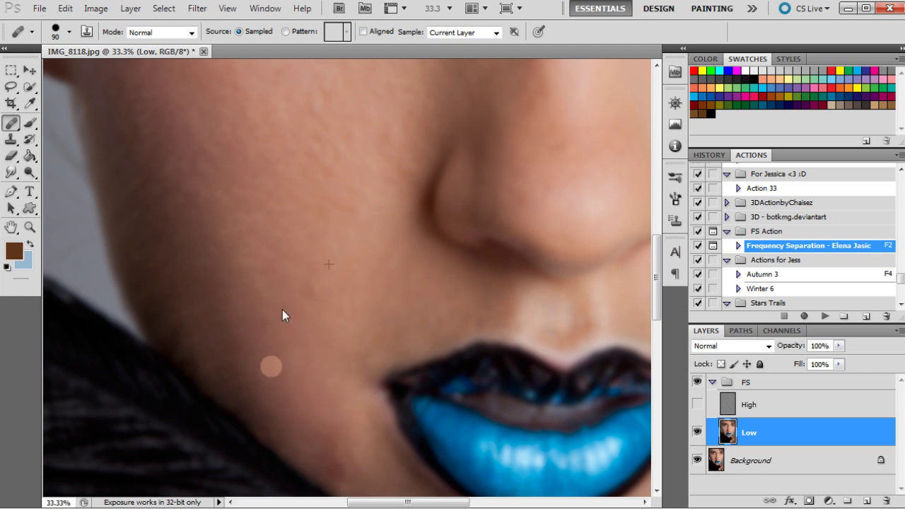
left_click(269, 302)
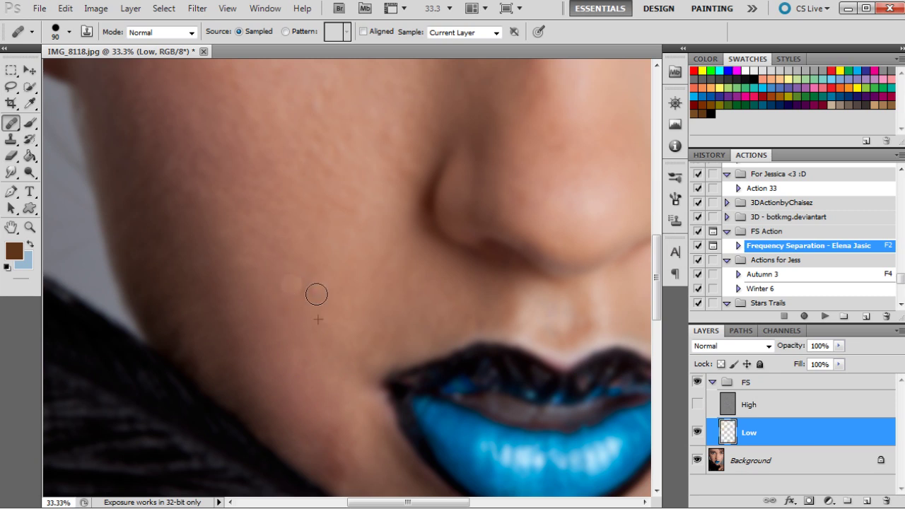
left_click(275, 312)
Sample skin below the mouth corner and heal the red spots along the jaw above the feathers.
scroll(354, 325, "down", 2)
left_click(363, 409, "alt")
left_click(324, 384)
left_click(346, 378)
left_click(352, 373)
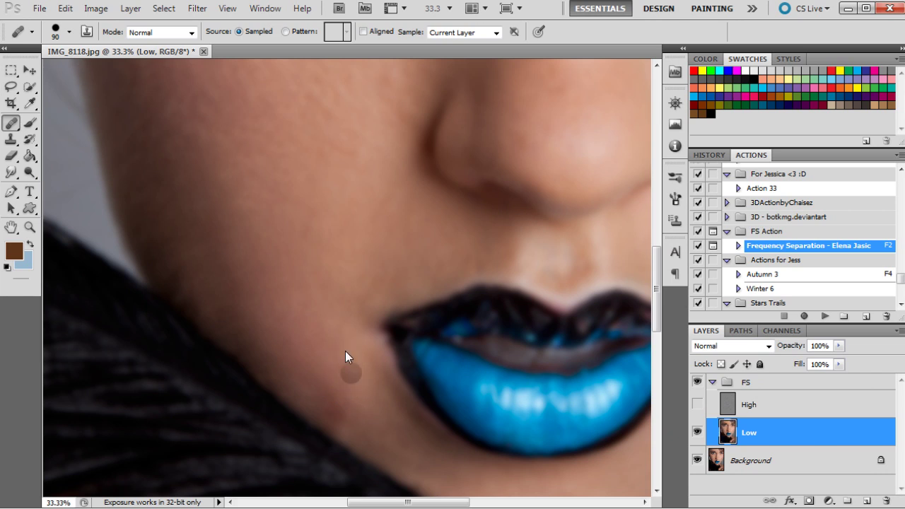
left_click(321, 403)
left_click(338, 417)
left_click(314, 397)
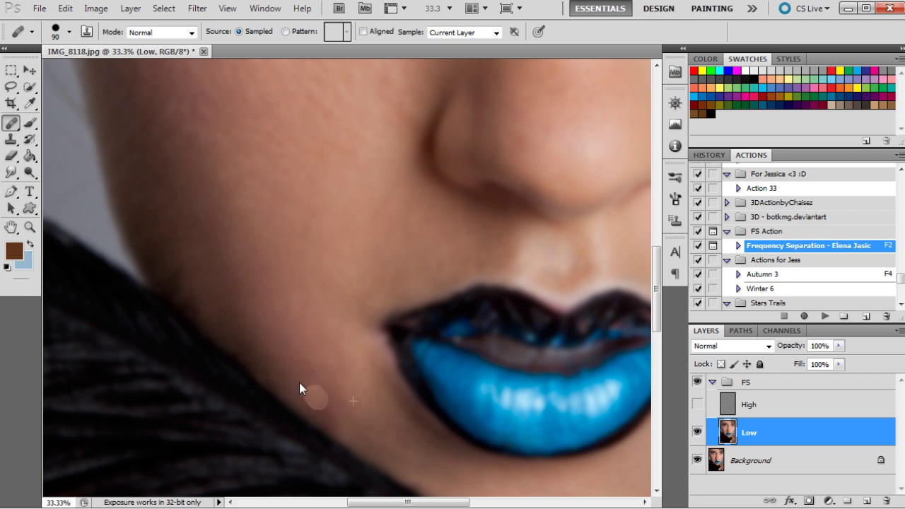
left_click(341, 421)
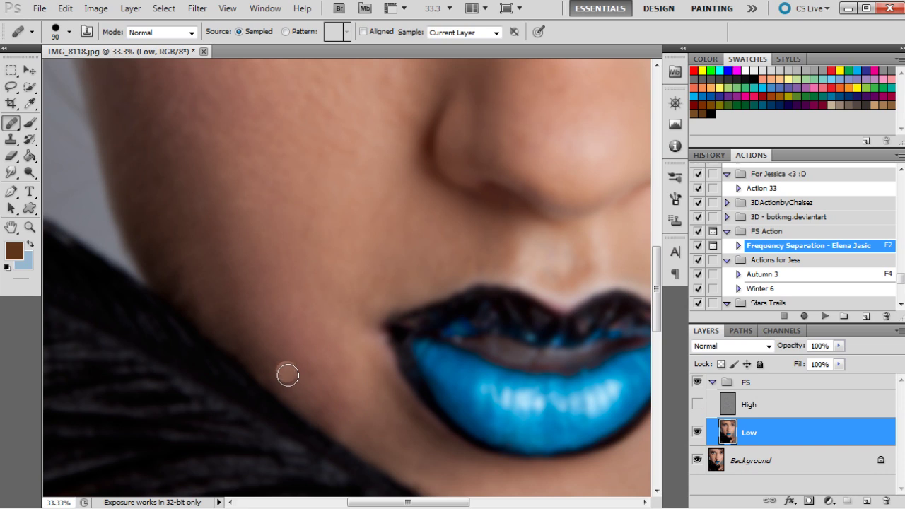
left_click(332, 264)
Resample skin on the shadowed cheek and heal the blotches across its middle, level with the nose.
scroll(336, 270, "up", 3)
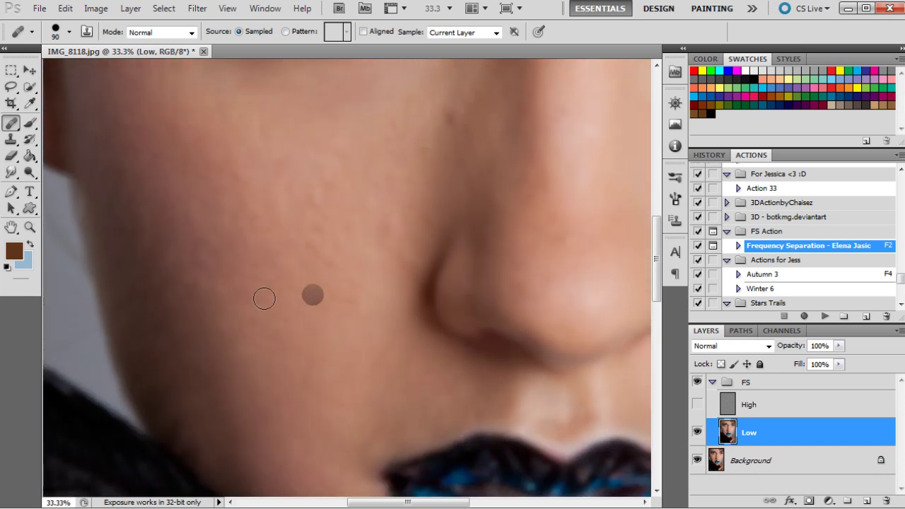
left_click(218, 279, "alt")
left_click(202, 286)
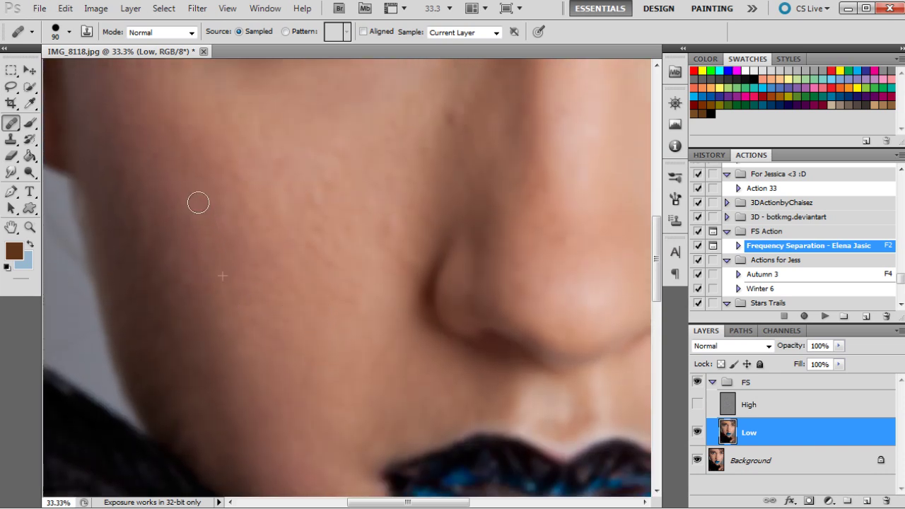
left_click(294, 225)
scroll(286, 247, "up", 2)
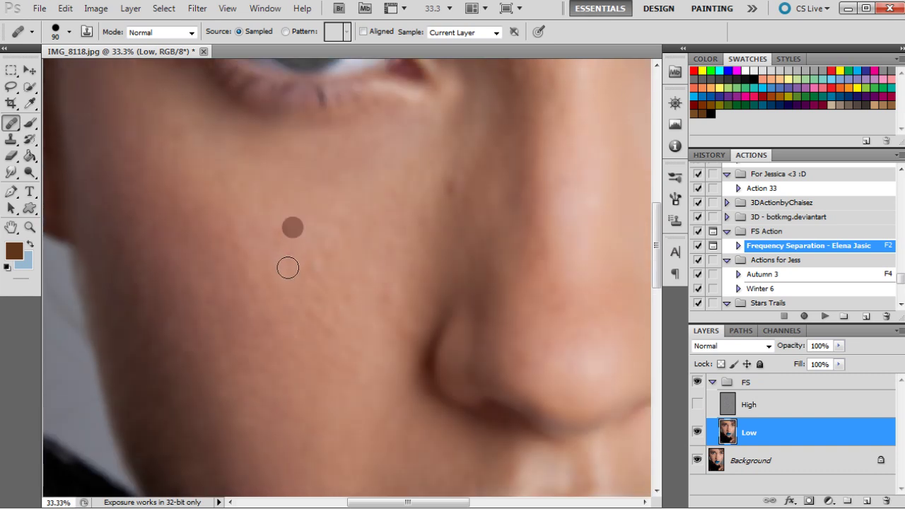
left_click(253, 311)
left_click(227, 271)
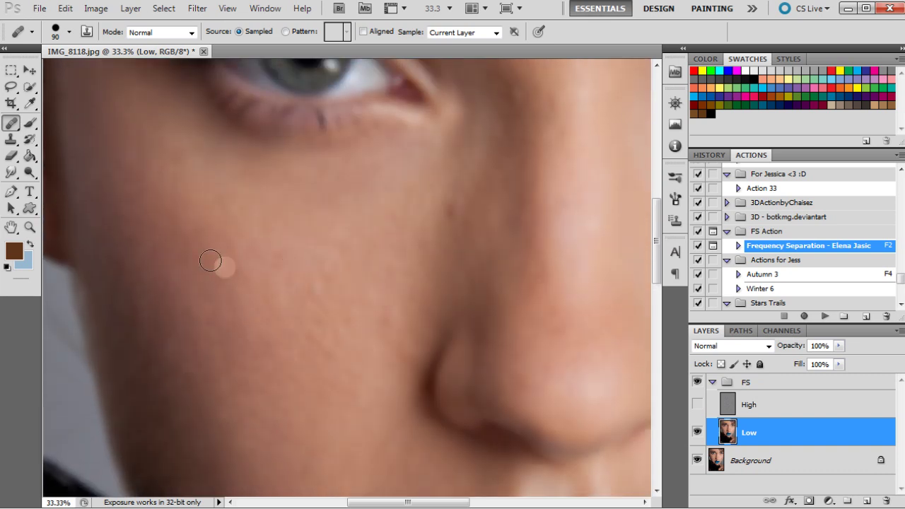
left_click(216, 253)
left_click(209, 267)
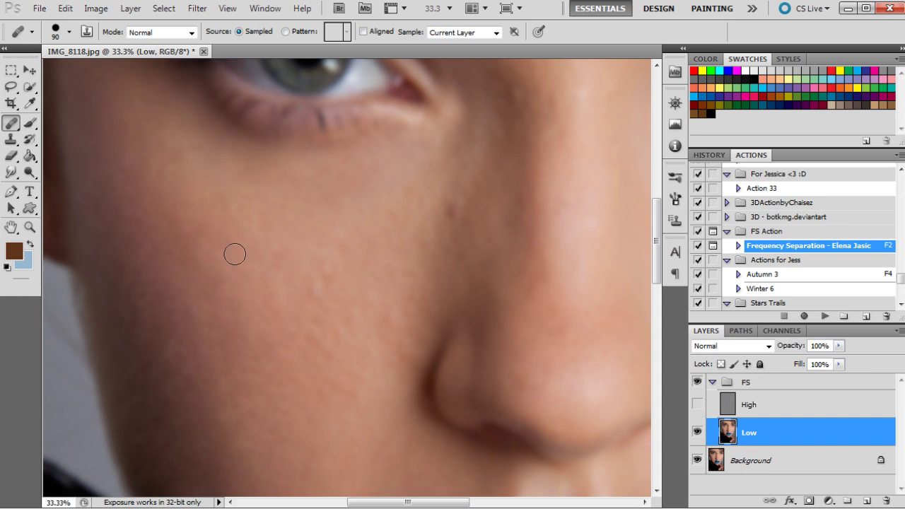
Smooth the uneven patches on the outer upper part of the shadowed cheek with the Healing Brush.
left_click(176, 216)
left_click(186, 271)
left_click(183, 261)
left_click(168, 234)
left_click(251, 290)
left_click(176, 238)
left_click(162, 224)
left_click(214, 284)
left_click_drag(197, 225, 213, 246)
left_click(218, 234)
Sample nearby skin and heal the remaining uneven tones on the cheekbone below the shadowed eye.
scroll(277, 279, "up", 1)
left_click(147, 271, "alt")
left_click(182, 263)
left_click(203, 292)
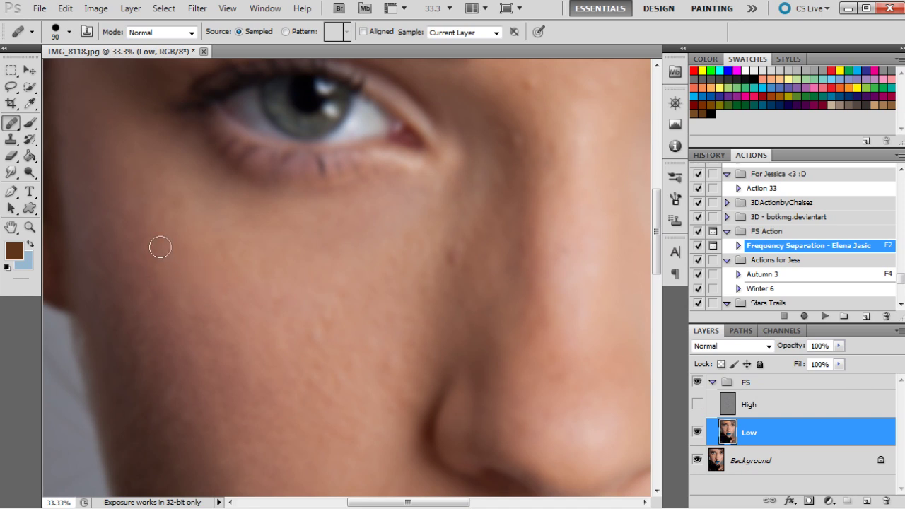
left_click(306, 289, "alt")
left_click(232, 260)
Sample skin beside the nose bridge and heal the mole and marks above the eyebrow's inner end.
scroll(374, 285, "up", 4)
scroll(533, 295, "up", 1)
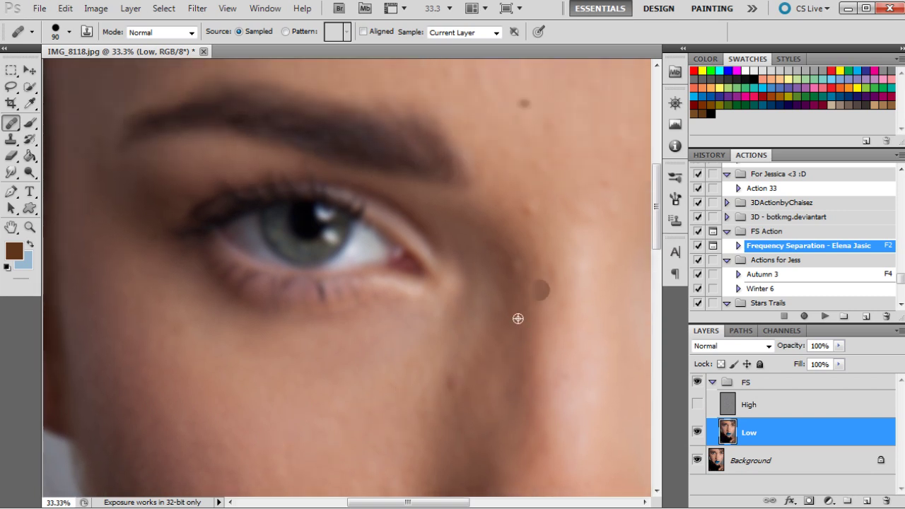
left_click(534, 230, "alt")
scroll(530, 200, "up", 2)
left_click(480, 141)
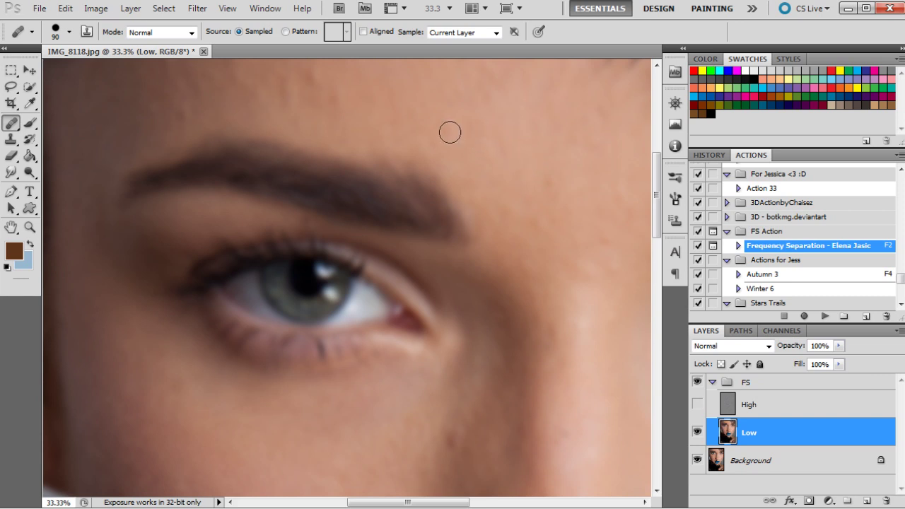
left_click(503, 154)
left_click(475, 136)
Heal the blemishes on the forehead above the eyebrow on the shadowed side.
left_click(316, 77)
left_click(248, 87)
left_click(216, 75)
left_click(181, 120)
left_click(315, 97)
left_click(142, 111)
Heal the marks on the central forehead and the skin between the eyebrows down to the nose bridge.
left_click_drag(430, 499, 489, 499)
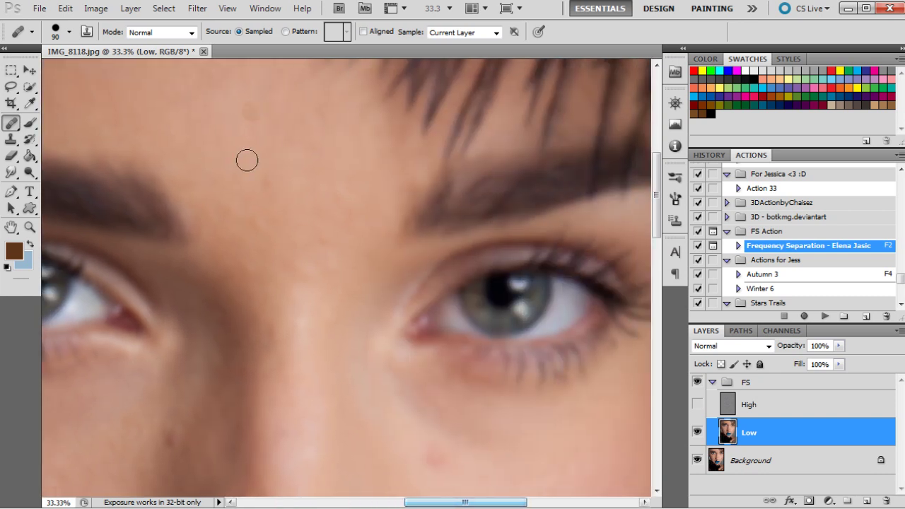
left_click(304, 148)
left_click_drag(327, 148, 319, 108)
left_click(254, 127)
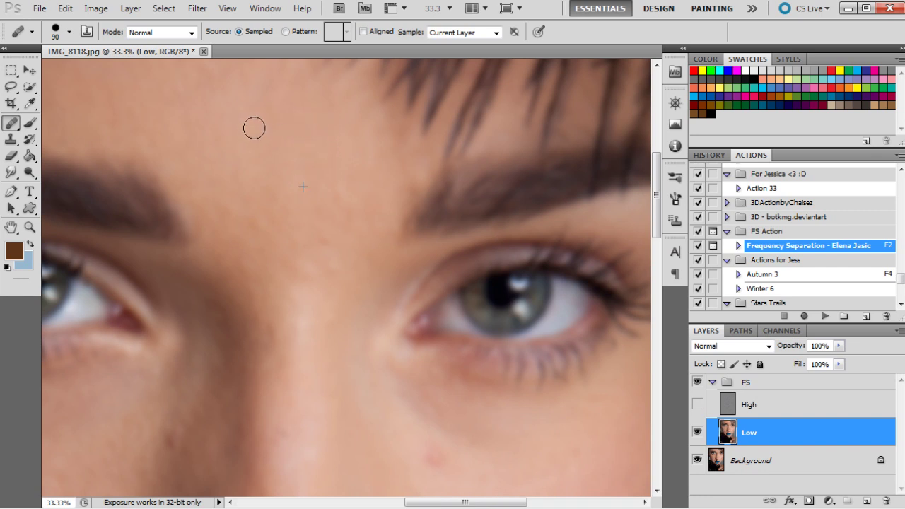
left_click(246, 242)
left_click(278, 236)
left_click(227, 209)
left_click(248, 228)
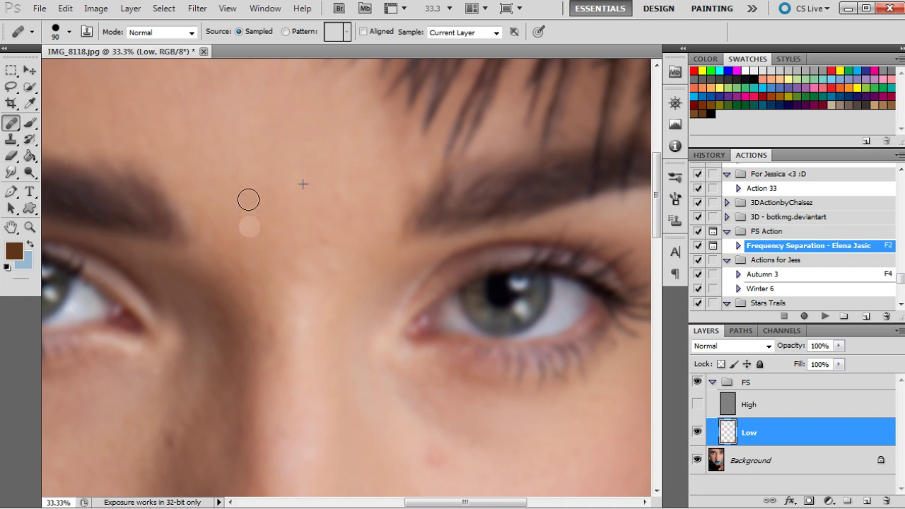
left_click(263, 230)
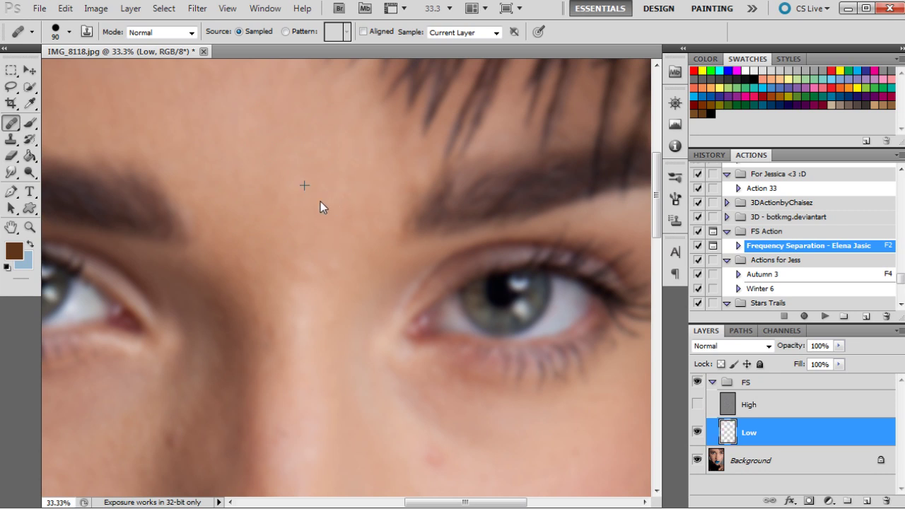
left_click(291, 245)
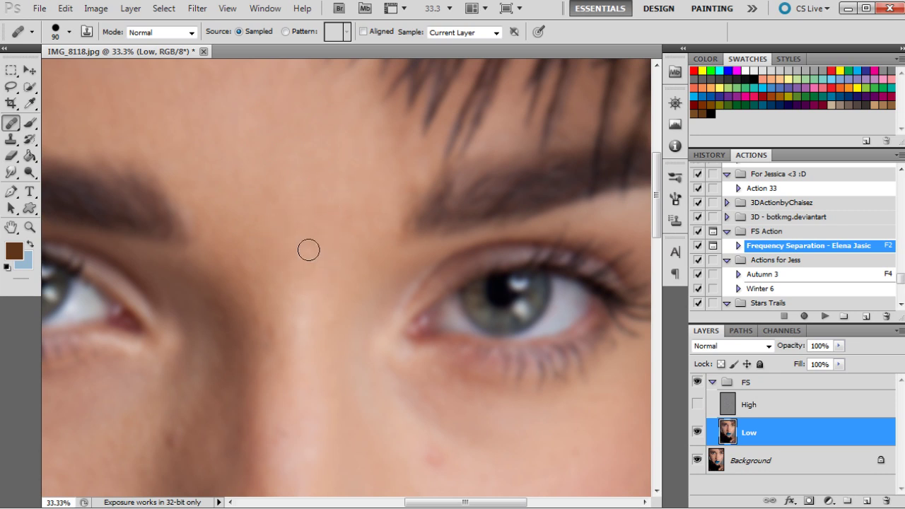
Heal the red spots on the brighter cheek beside the nose.
scroll(308, 250, "down", 5)
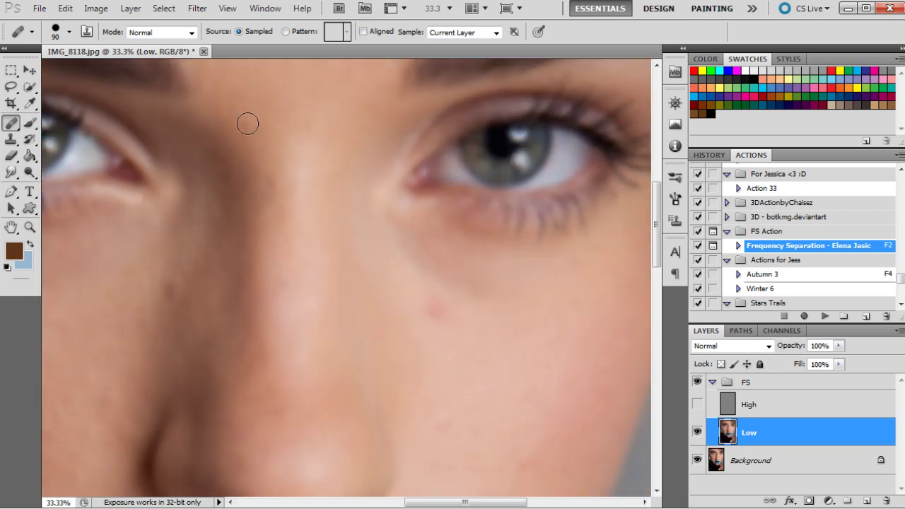
scroll(545, 304, "down", 8)
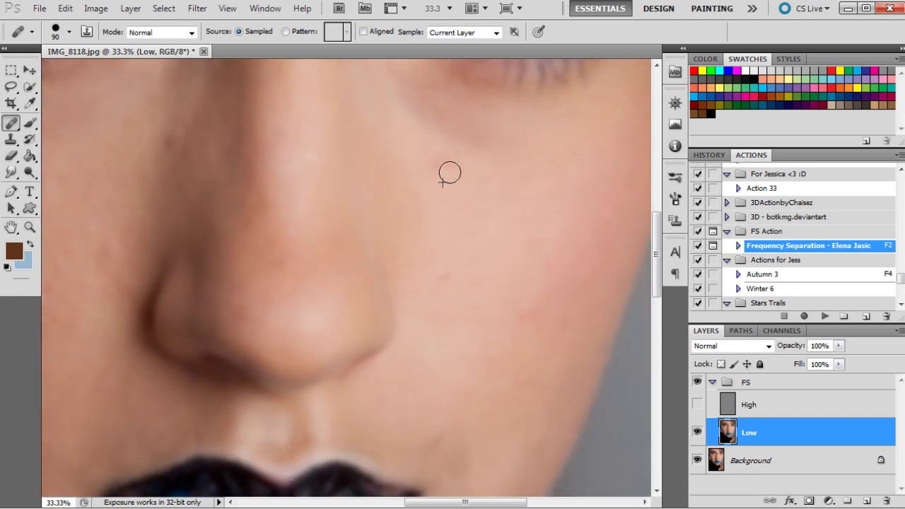
left_click(445, 279)
left_click(527, 308)
Sample skin above the upper lip and heal the shadowed skin beside the mouth corner.
scroll(538, 297, "down", 3)
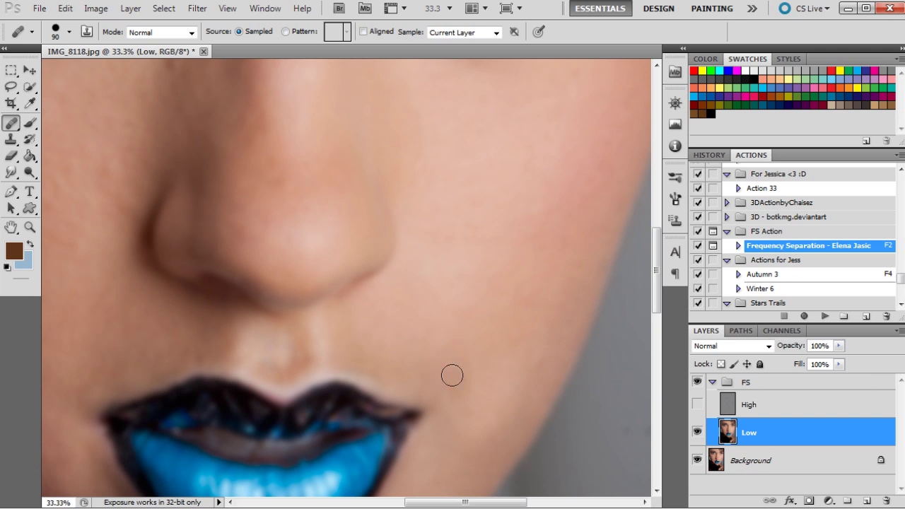
left_click(136, 357, "alt")
left_click(91, 379)
left_click(110, 366)
left_click(95, 317)
left_click(99, 328)
Heal the uneven tones between the mouth corner and the jawline on the brighter side of the face.
scroll(636, 331, "down", 3)
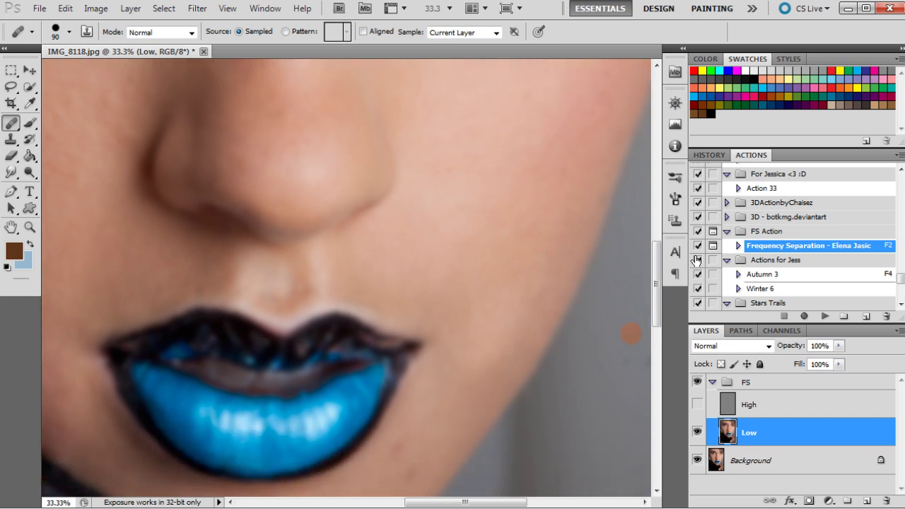
mouse_move(466, 324)
left_mouse_down()
mouse_move(475, 365)
mouse_move(503, 325)
mouse_move(473, 334)
mouse_move(492, 314)
mouse_move(535, 298)
left_mouse_up()
left_click(494, 353)
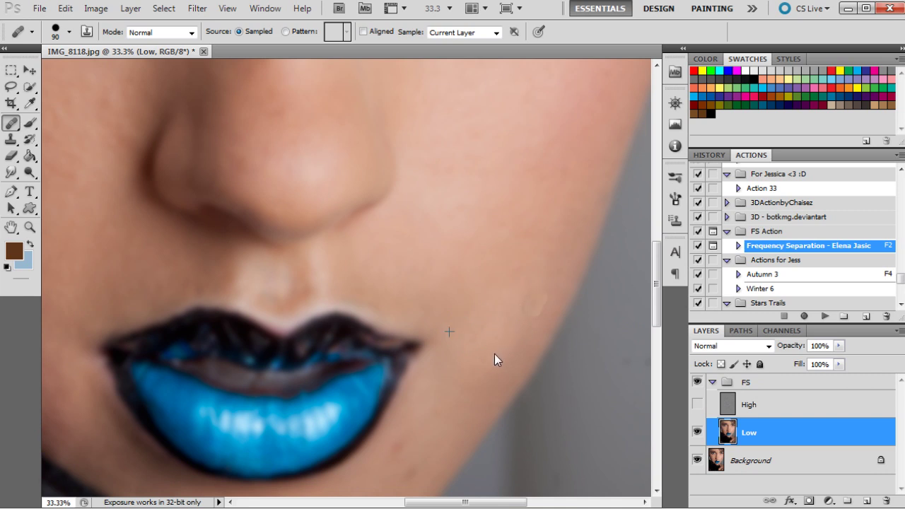
left_click(485, 384)
left_click(501, 343)
Heal the uneven tones along the chin and the jawline on the Low layer.
scroll(516, 349, "down", 2)
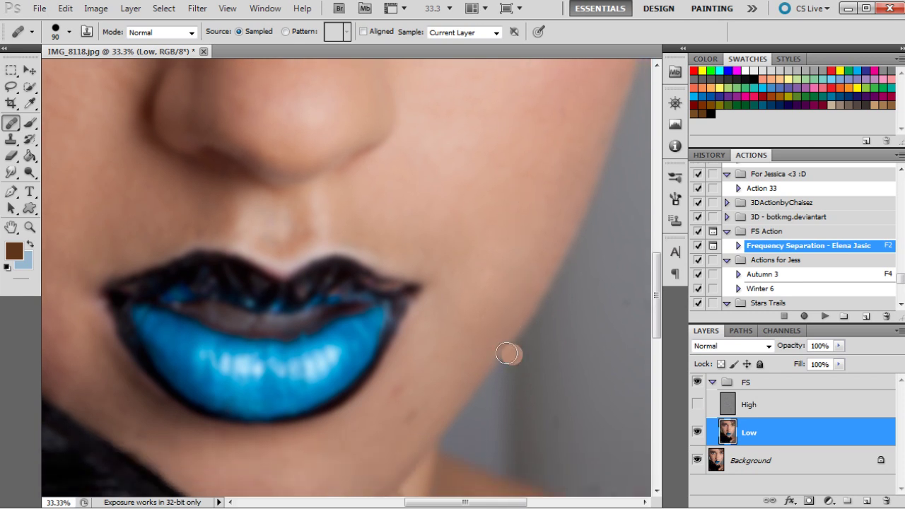
scroll(446, 359, "down", 1)
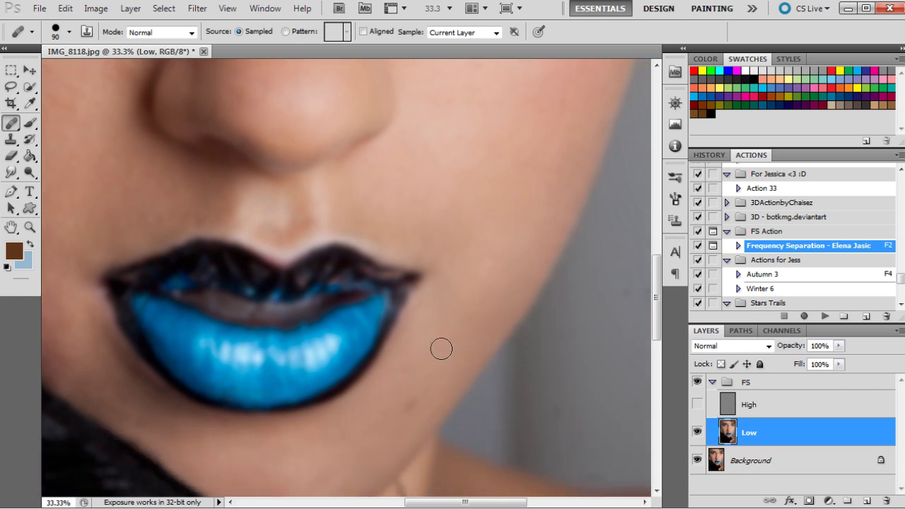
scroll(432, 354, "down", 2)
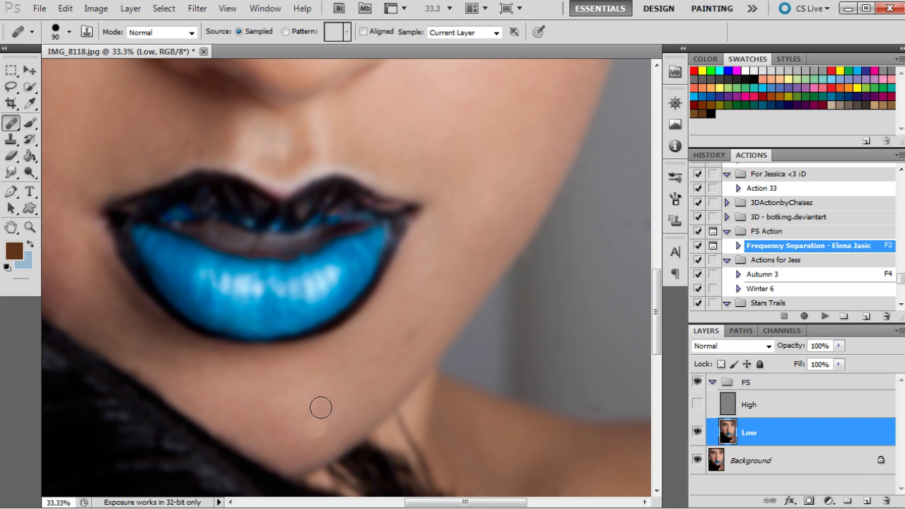
mouse_move(284, 429)
left_mouse_down()
mouse_move(256, 429)
mouse_move(273, 402)
left_mouse_up()
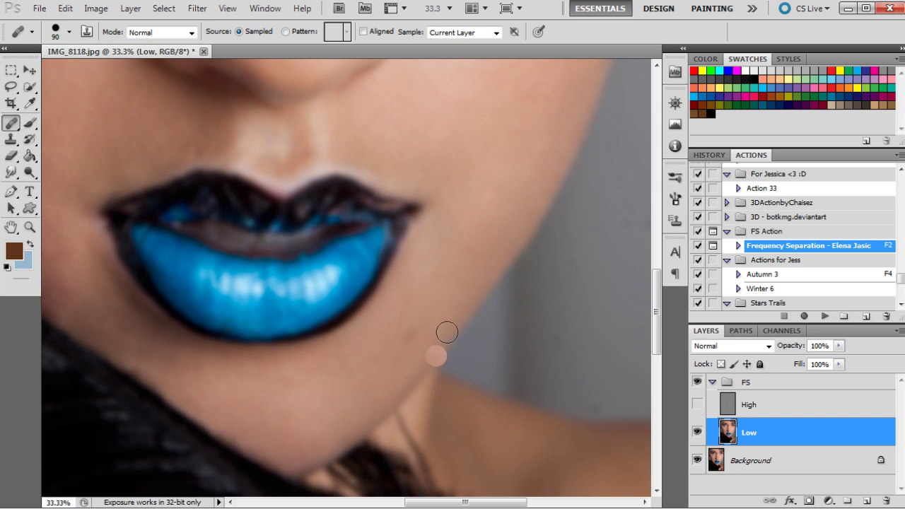
Heal the shadowed skin beside and below the mouth corner and the skin under the lower lip.
scroll(467, 318, "up", 2)
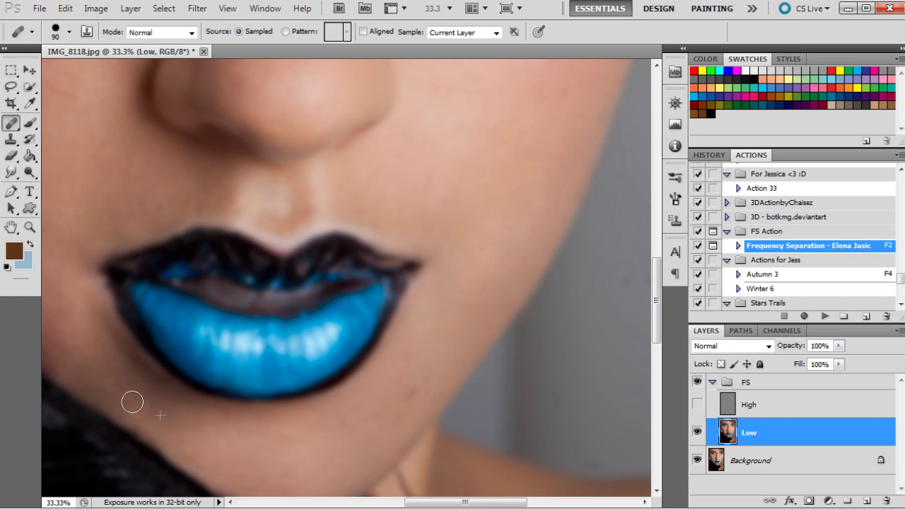
left_click(110, 373)
left_click(66, 358)
left_click_drag(424, 502, 402, 502)
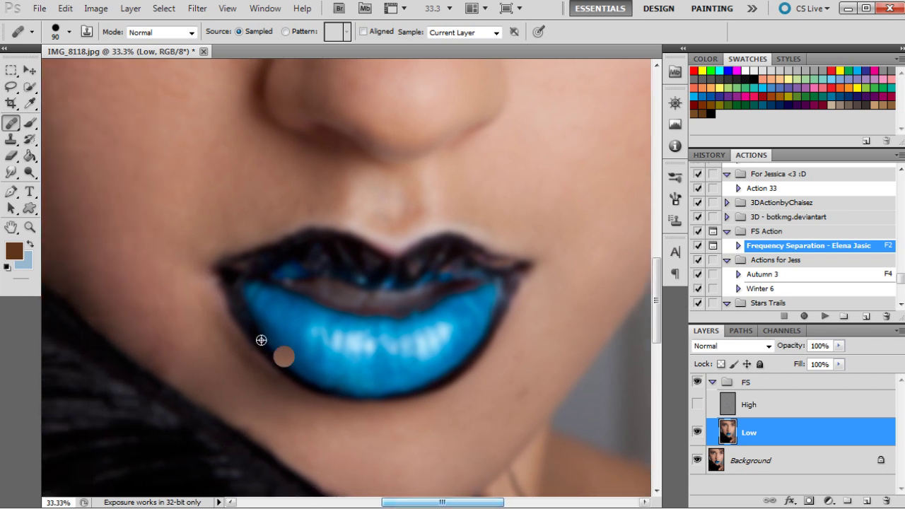
left_click(192, 344)
left_click(443, 404)
Sample clean cheek skin and heal the dark area under the eye on the brighter side of the face.
left_click_drag(436, 502, 483, 502)
scroll(452, 418, "up", 3)
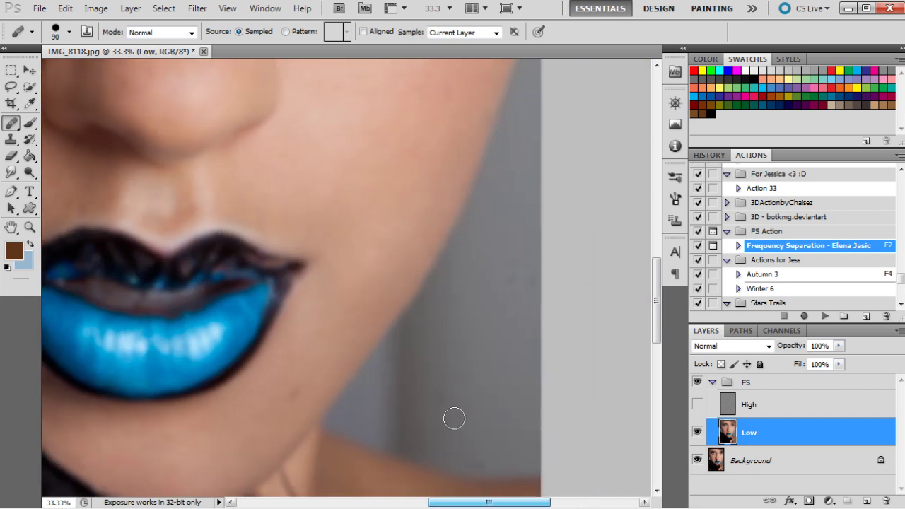
left_click(440, 403)
scroll(396, 400, "up", 5)
left_click(319, 270, "alt")
left_click(293, 215)
left_click(292, 200)
left_click(311, 209)
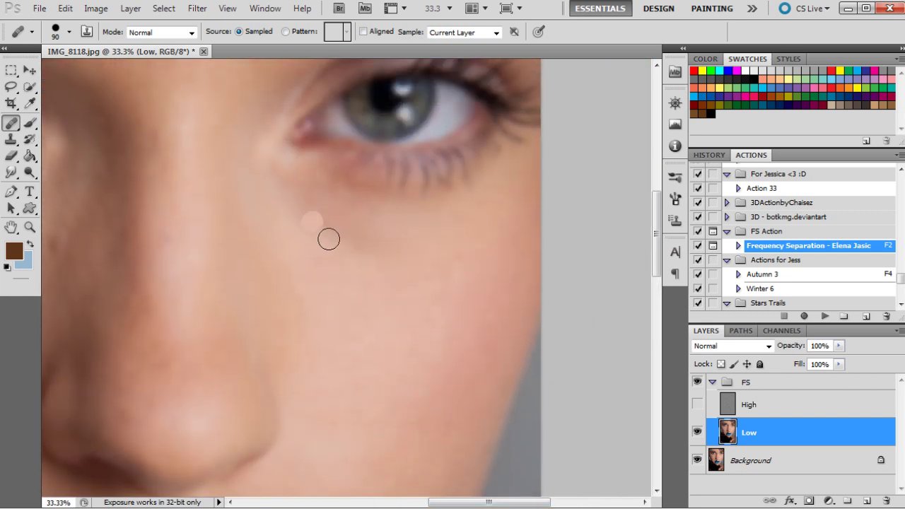
left_click(329, 218)
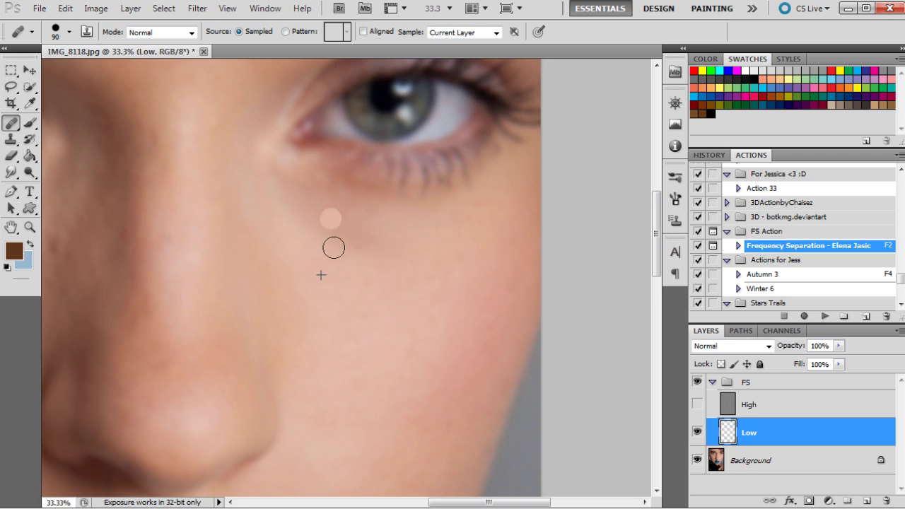
left_click(377, 240)
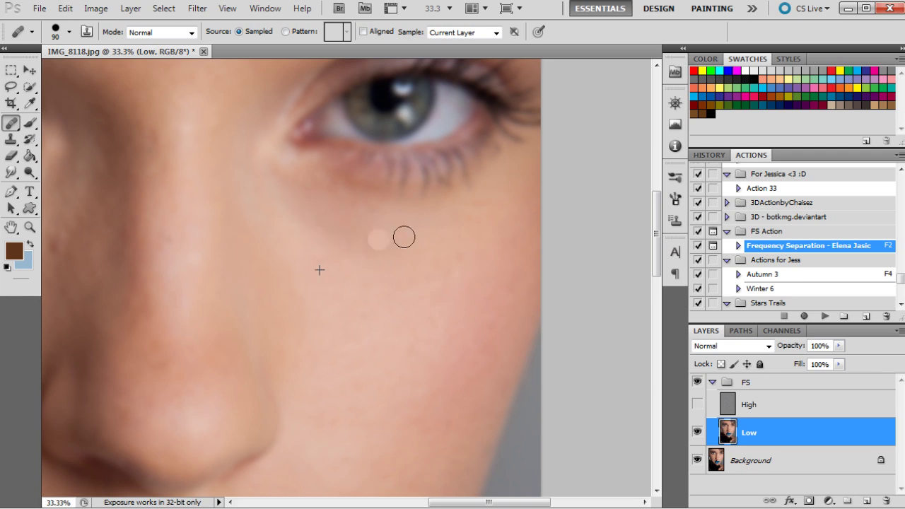
mouse_move(330, 228)
left_mouse_down()
mouse_move(357, 239)
mouse_move(316, 218)
mouse_move(344, 218)
mouse_move(288, 204)
mouse_move(283, 192)
left_mouse_up()
Heal the skin below the outer corner of the eye on the brighter side.
scroll(495, 333, "up", 3)
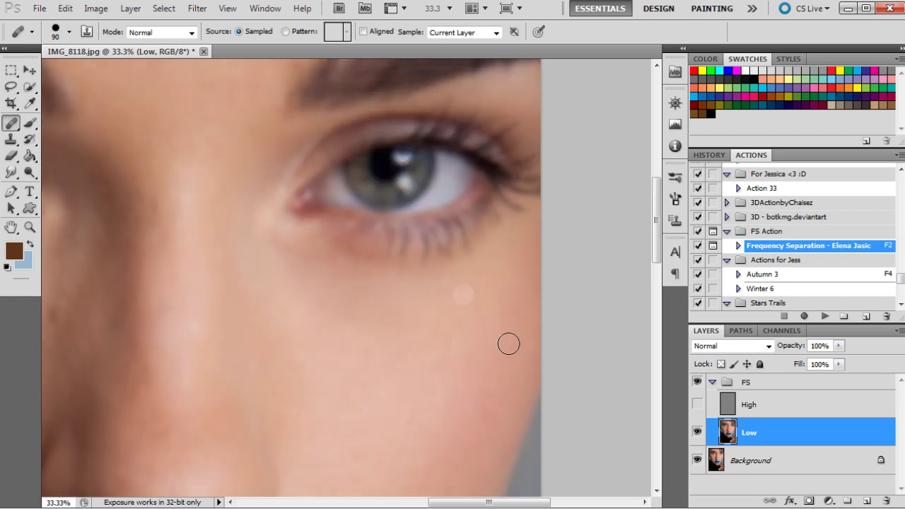
scroll(498, 357, "up", 1)
left_click(496, 393)
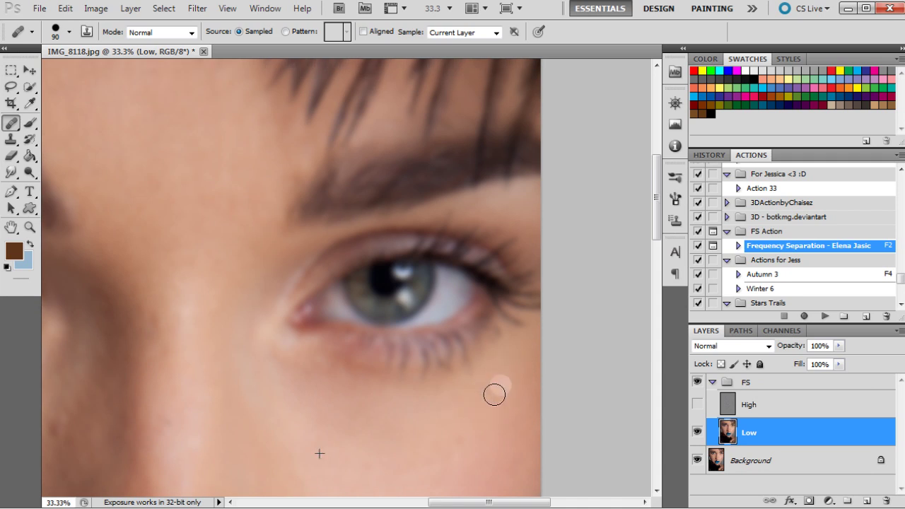
Heal the uneven tones around the eyebrow and on the forehead on the shadowed side of the face.
left_click_drag(474, 505, 388, 505)
scroll(374, 425, "up", 4)
left_click(267, 345)
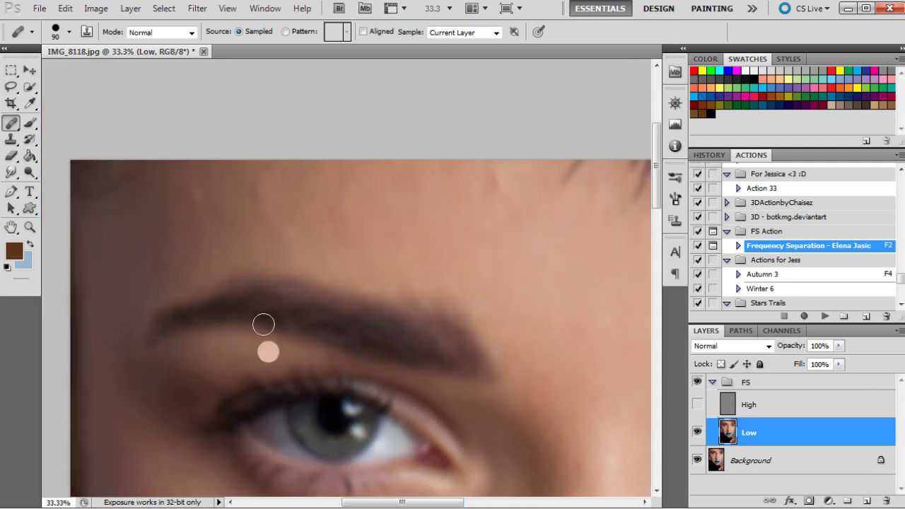
scroll(262, 323, "up", 1)
left_click(194, 245)
left_click(435, 343)
scroll(551, 359, "down", 5)
left_click(522, 270)
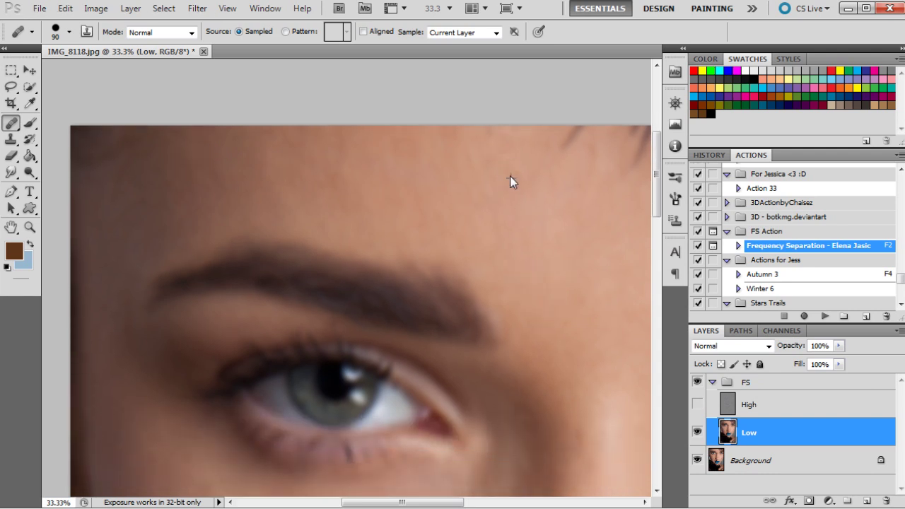
Heal the skin around the inner eye corner and beside the nose on the shadowed side.
scroll(523, 412, "down", 5)
left_click(496, 377)
scroll(485, 445, "down", 7)
left_click(460, 468)
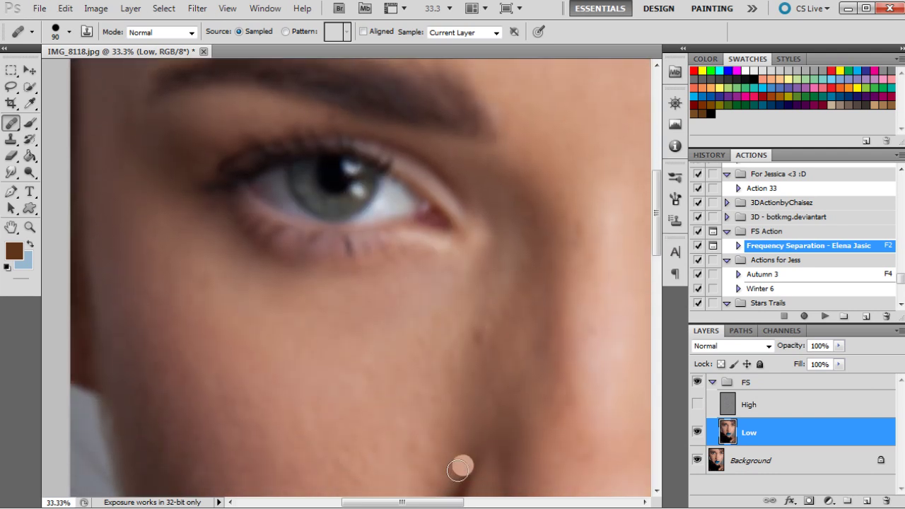
Make the High layer visible again and fit the whole portrait in the view.
scroll(453, 467, "right", 10)
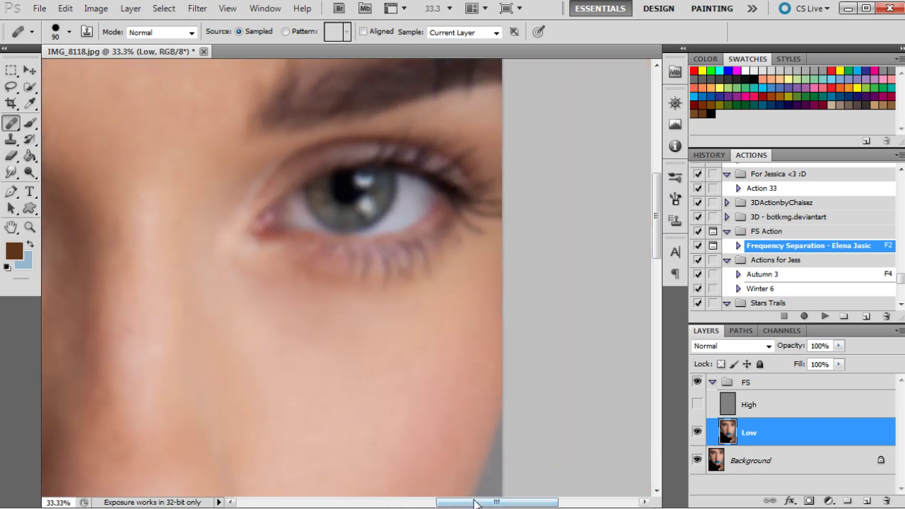
scroll(375, 459, "left", 6)
key("z")
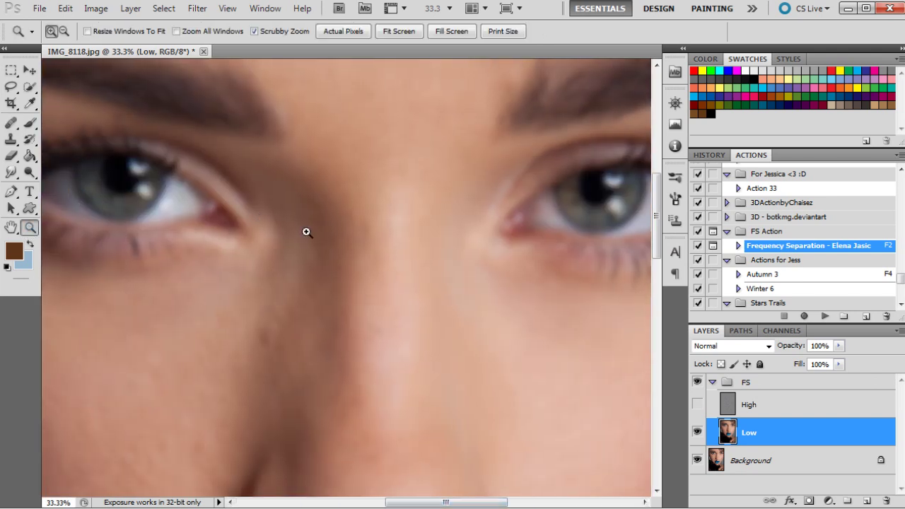
left_click(697, 407)
right_click(368, 252)
left_click(386, 258)
right_click(386, 229)
left_click(563, 279)
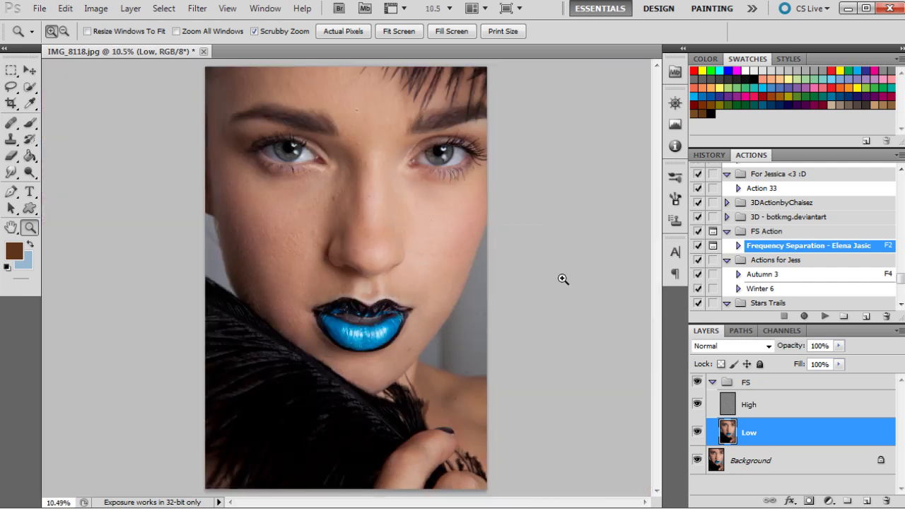
Take a history snapshot of the retouched state and compare it with the original IMG_8118.jpg state.
left_click(720, 155)
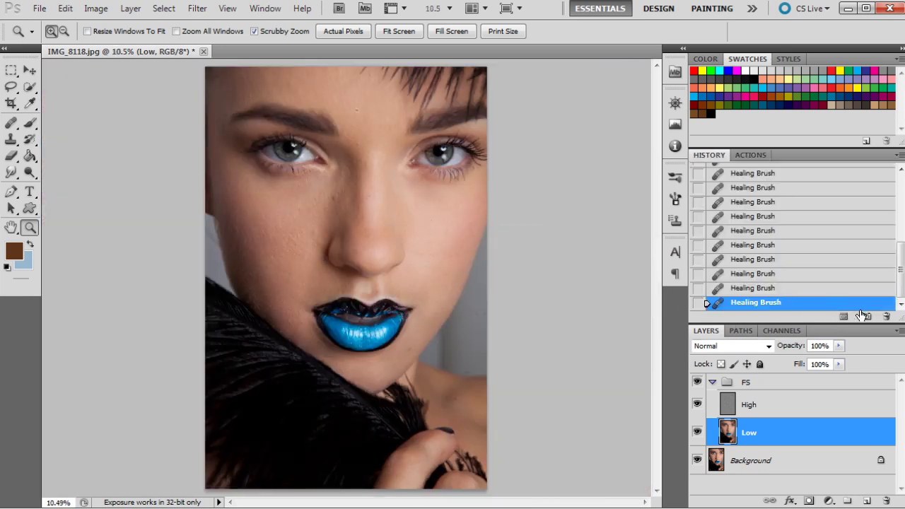
scroll(736, 177, "up", 5)
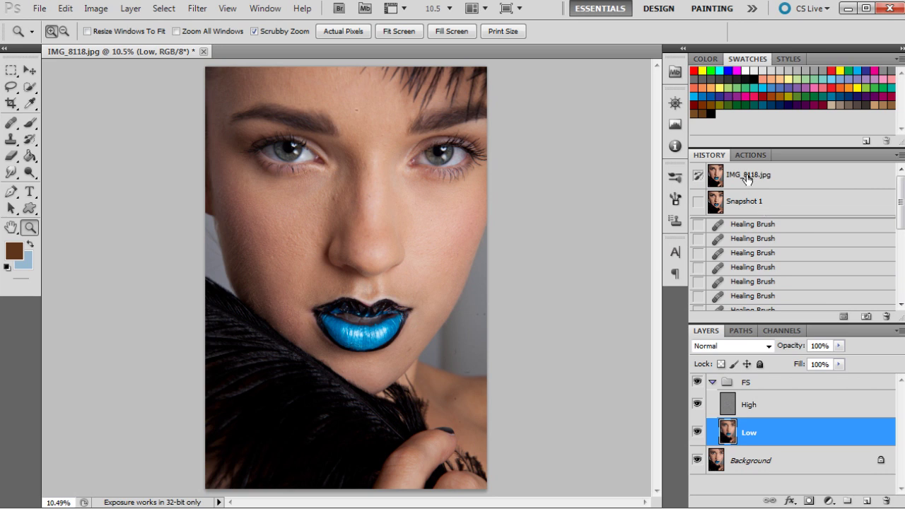
left_click(748, 178)
left_click(750, 204)
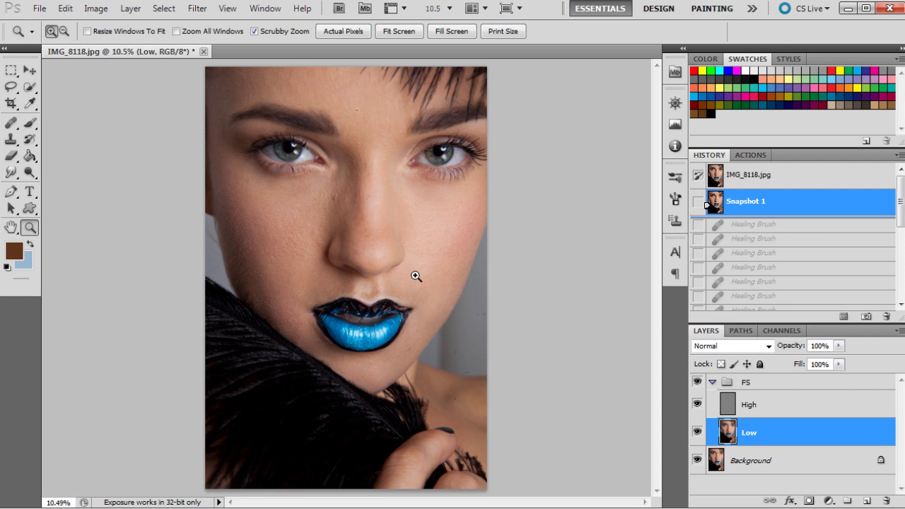
Examine the retouched skin up close around the nose, eyes and forehead, and in the whole portrait.
left_click(367, 245)
left_click(353, 238)
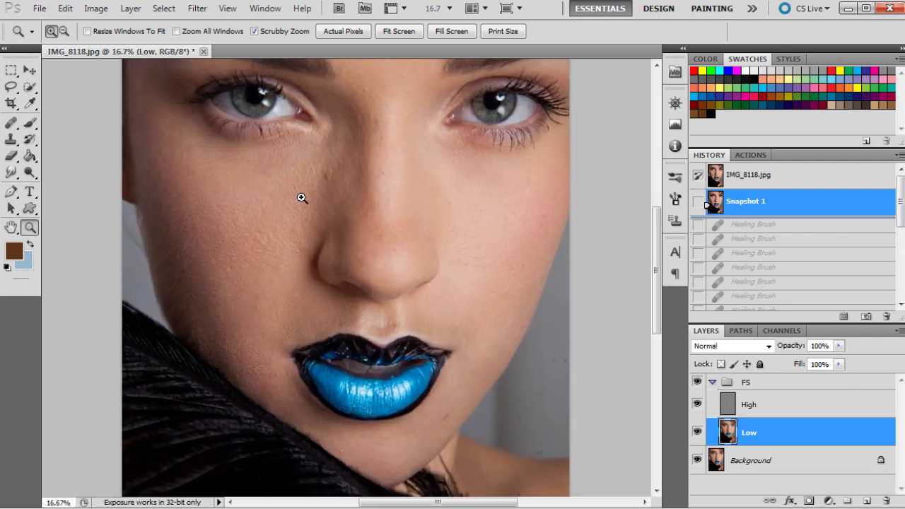
left_click(388, 249)
scroll(434, 158, "up", 5)
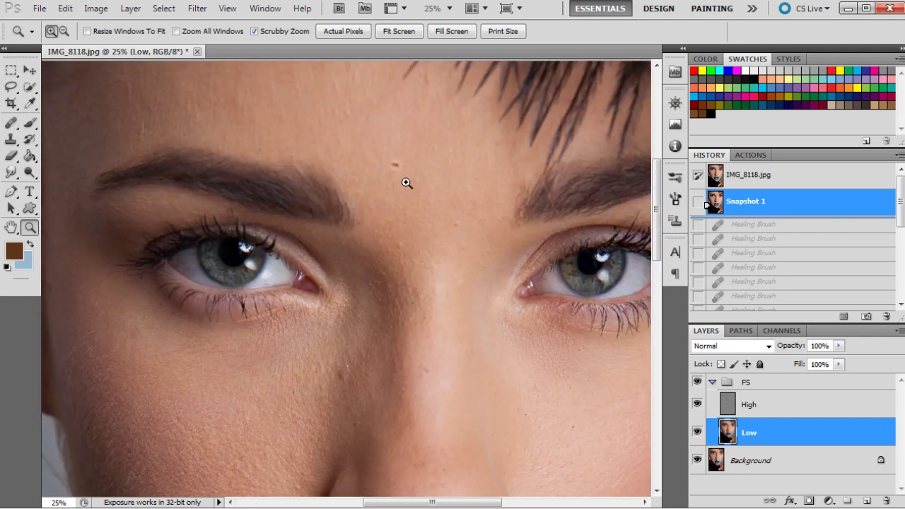
right_click(407, 183)
left_click(421, 187)
right_click(420, 186)
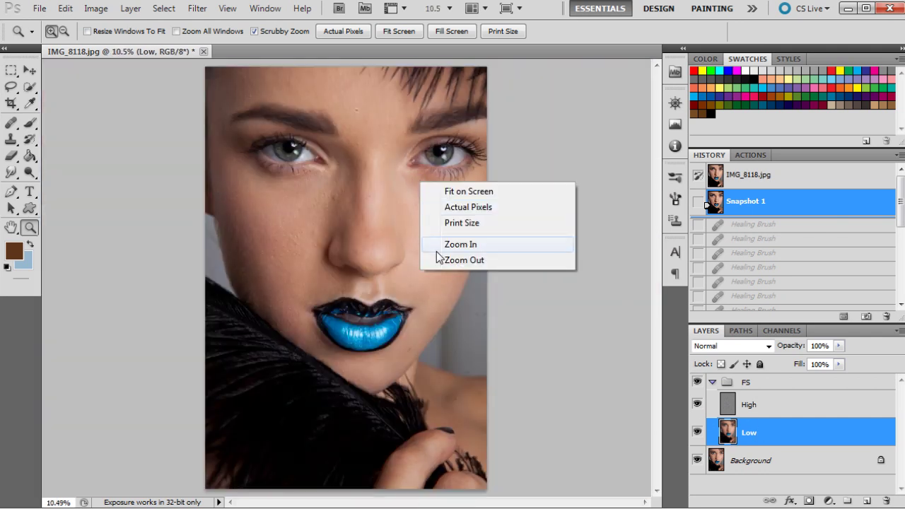
left_click(433, 258)
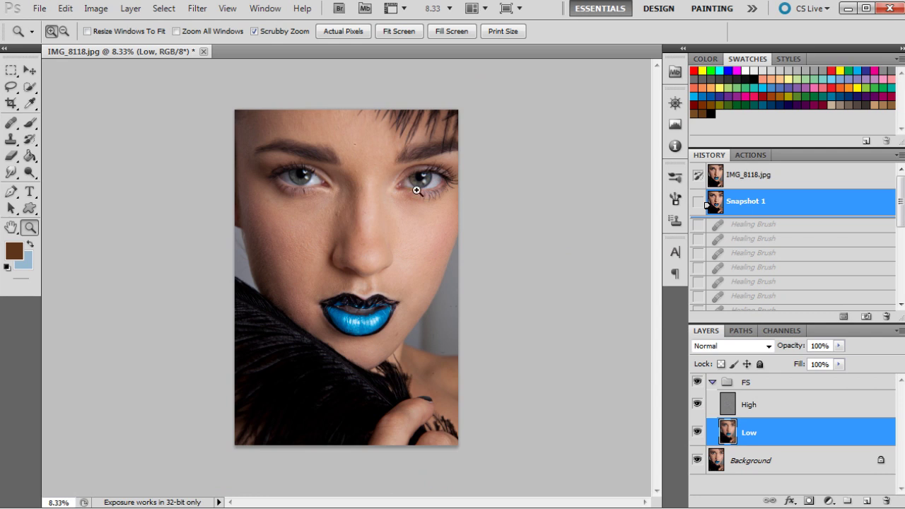
left_click(328, 201)
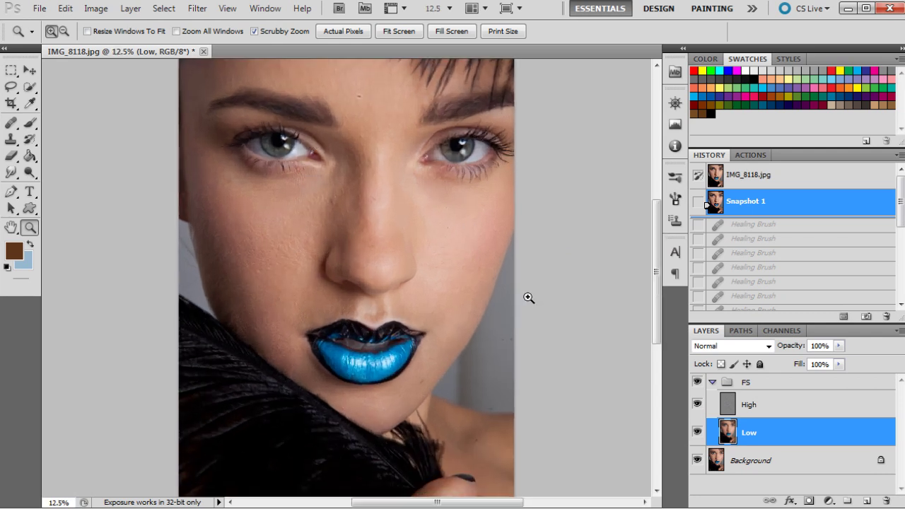
Hide the High layer and heal the blotches on the shadowed cheek beside the nose on the Low layer.
left_click(698, 407)
scroll(520, 299, "up", 1)
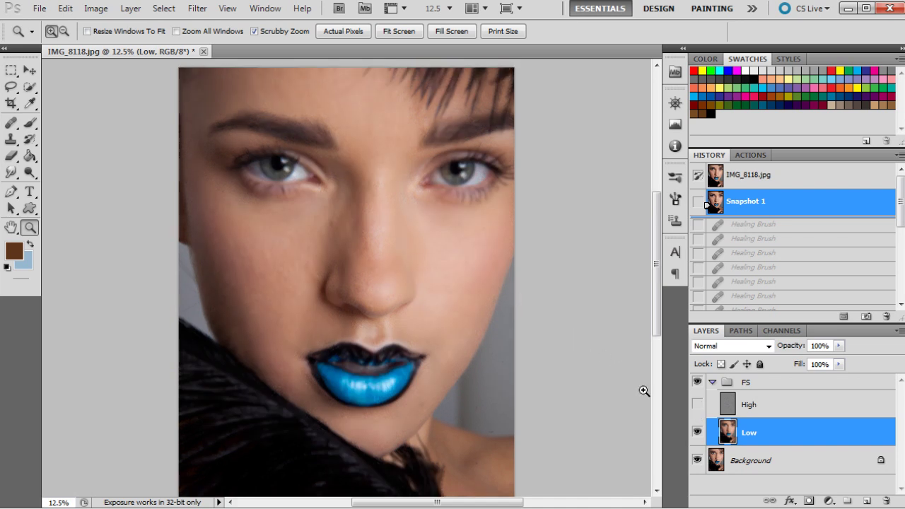
left_click(10, 123)
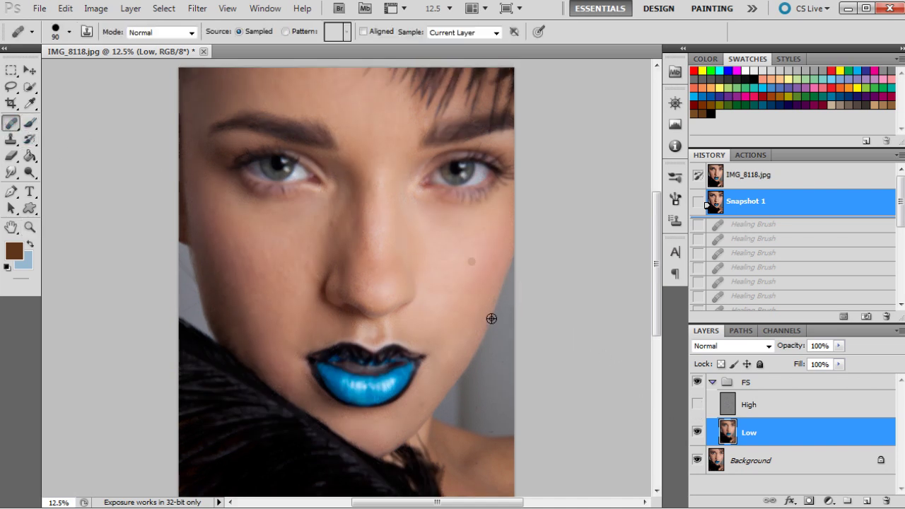
left_click(309, 283)
left_click(313, 275)
left_click(316, 279)
left_click(317, 276)
left_click(313, 273)
left_click(300, 263)
left_click(304, 265)
left_click(310, 266)
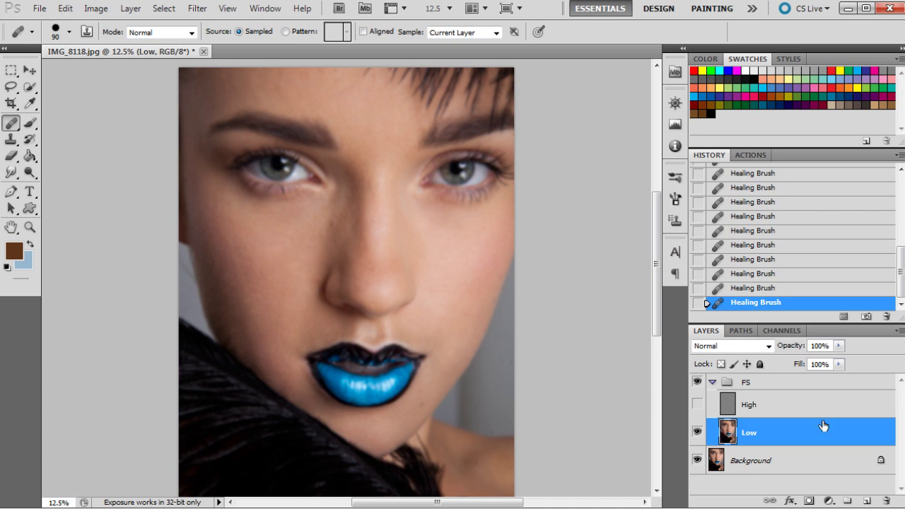
Show the High layer, make it active and heal the mole in the middle of the forehead.
left_click(698, 404)
scroll(356, 198, "up", 3)
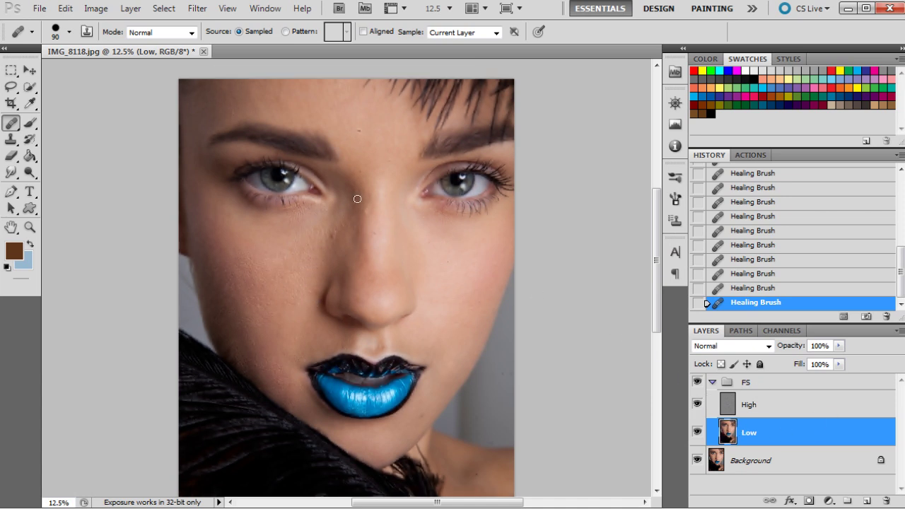
left_click(767, 406)
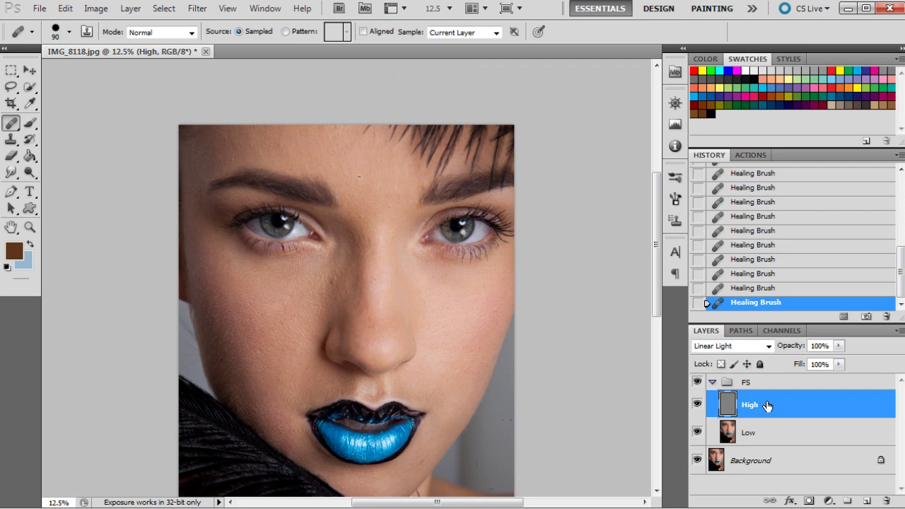
left_click(365, 163, "alt")
left_click_drag(359, 176, 366, 176)
Heal the small texture marks on the forehead and between the eyebrows on the High layer.
left_click(411, 154)
left_click(336, 128)
left_click(389, 207)
left_click(356, 152)
scroll(467, 249, "down", 1)
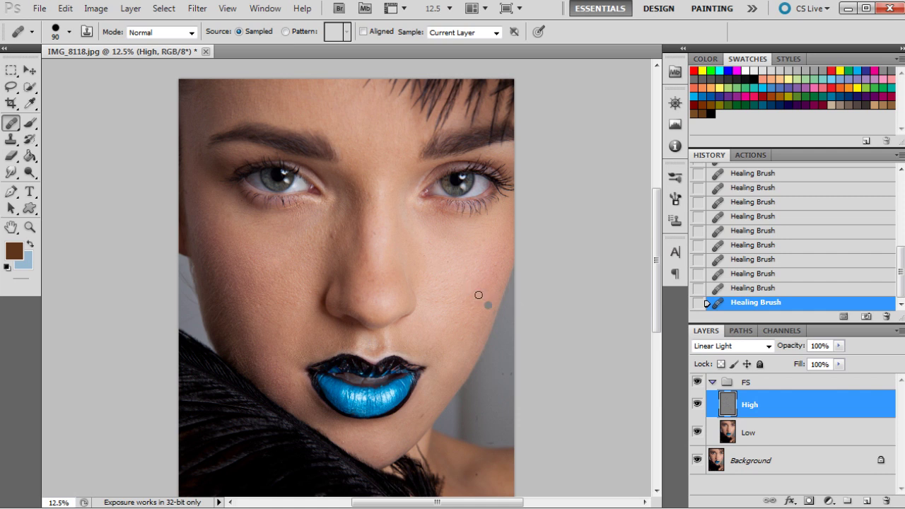
Heal the remaining small texture marks around the mouth, on the nose and on the brighter cheek.
left_click(343, 348)
left_click(425, 385)
left_click(391, 224)
left_click(479, 232)
Step back three healing strokes in the history to compare the skin, and restore them.
left_click(756, 260)
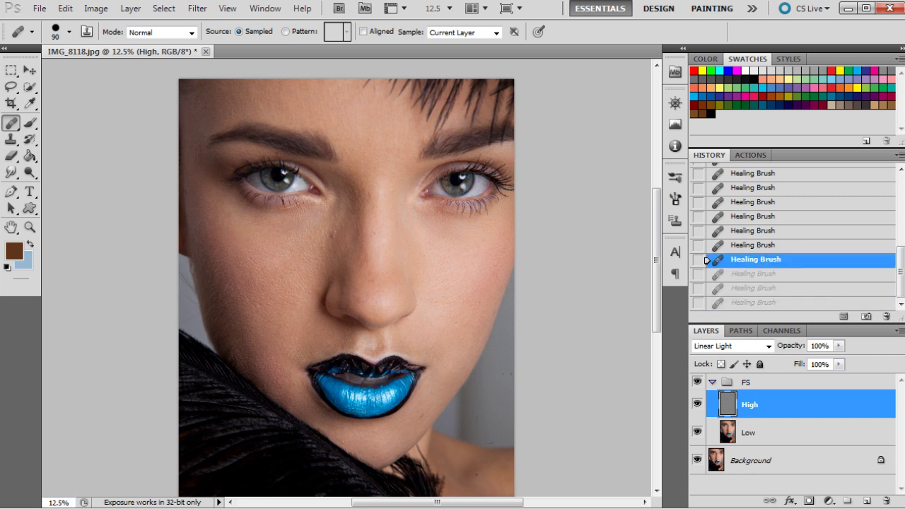
key("ctrl+z")
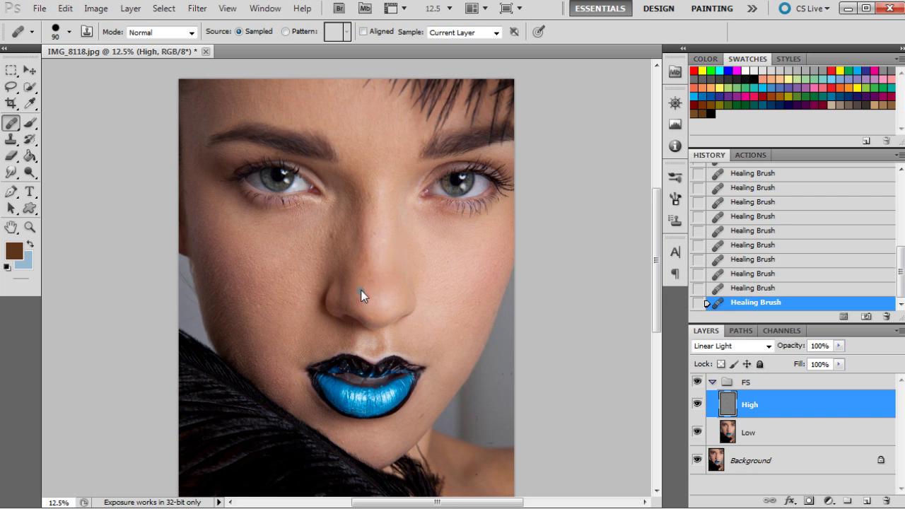
scroll(454, 210, "down", 3)
key("z")
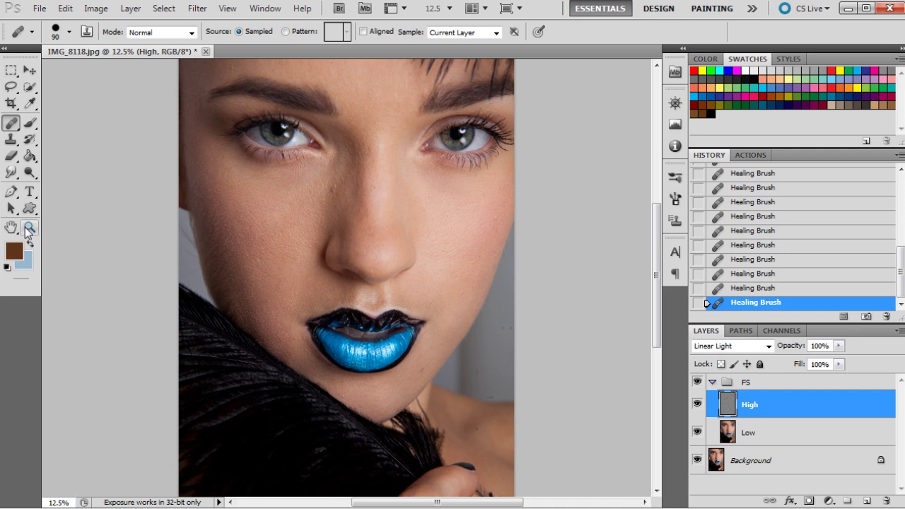
Compare the original IMG_8118.jpg state with Snapshot 2 twice in the history, ending on Snapshot 2, and examine the retouched face up close.
right_click(427, 288)
left_click(442, 281)
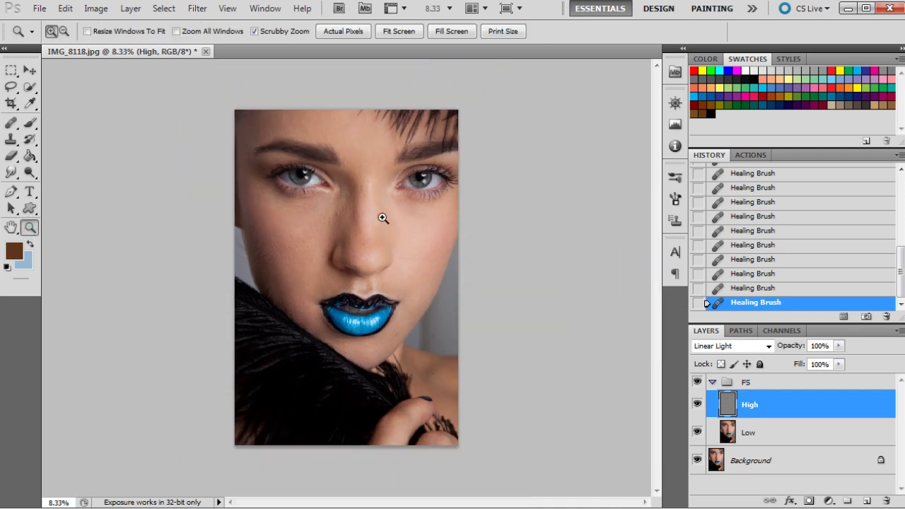
scroll(798, 248, "up", 10)
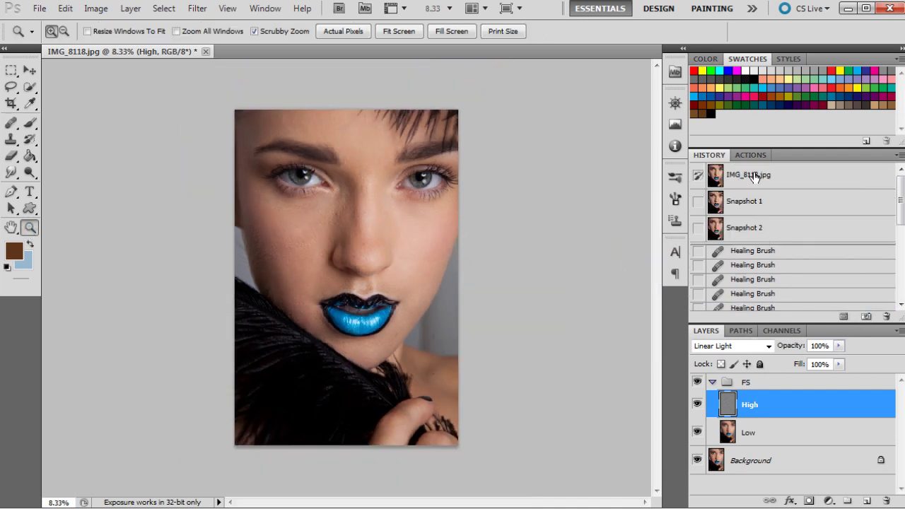
left_click(759, 172)
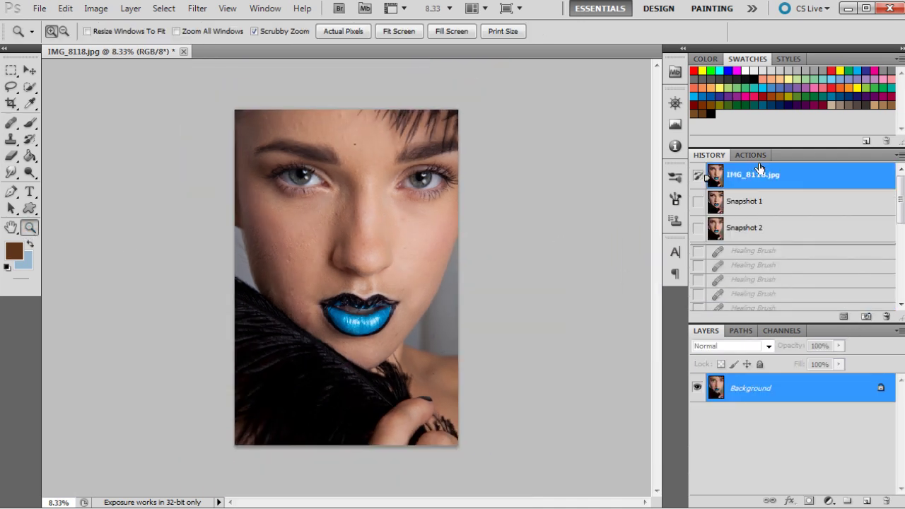
left_click(751, 233)
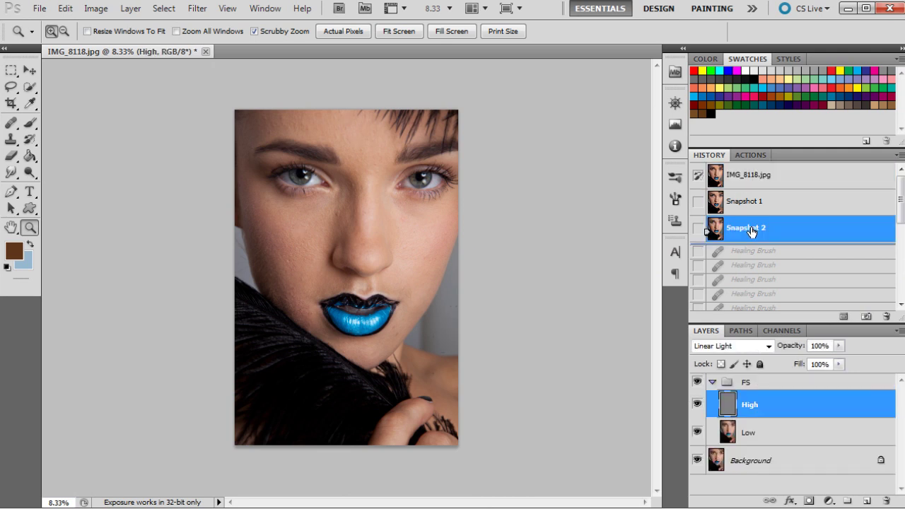
left_click(752, 174)
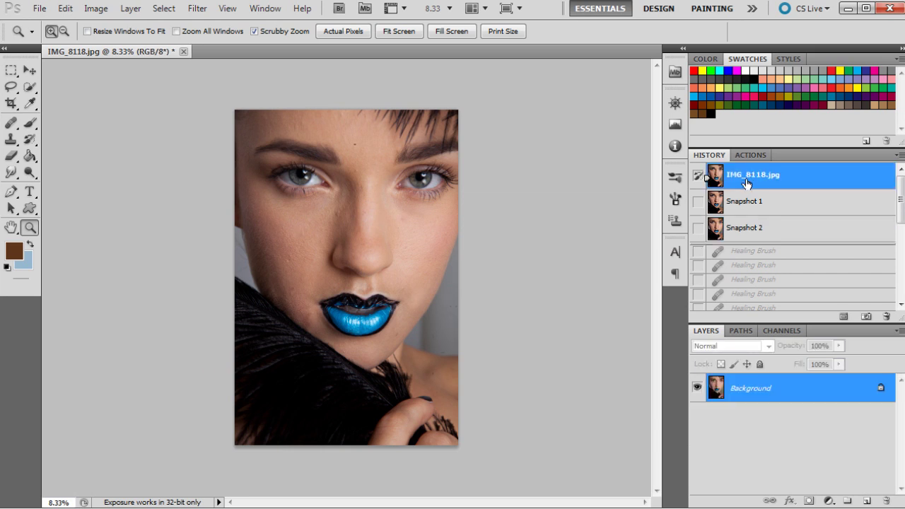
left_click(750, 237)
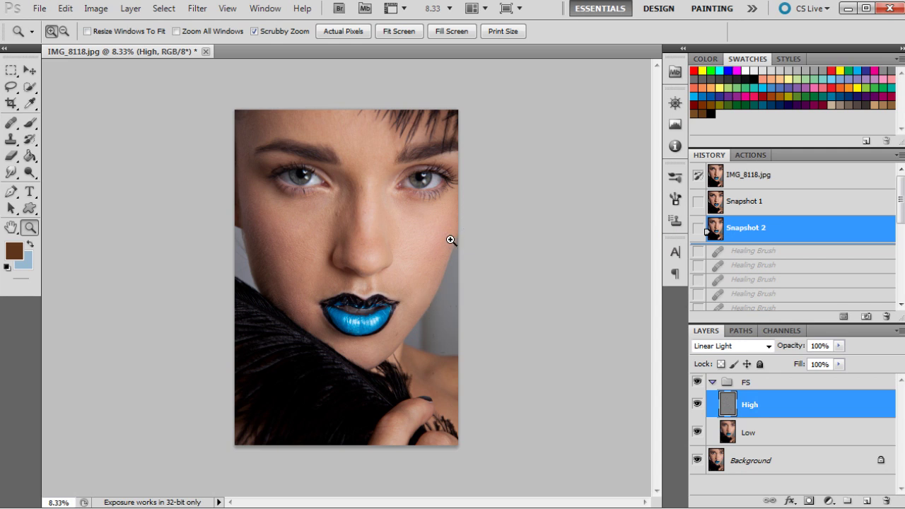
left_click(394, 229)
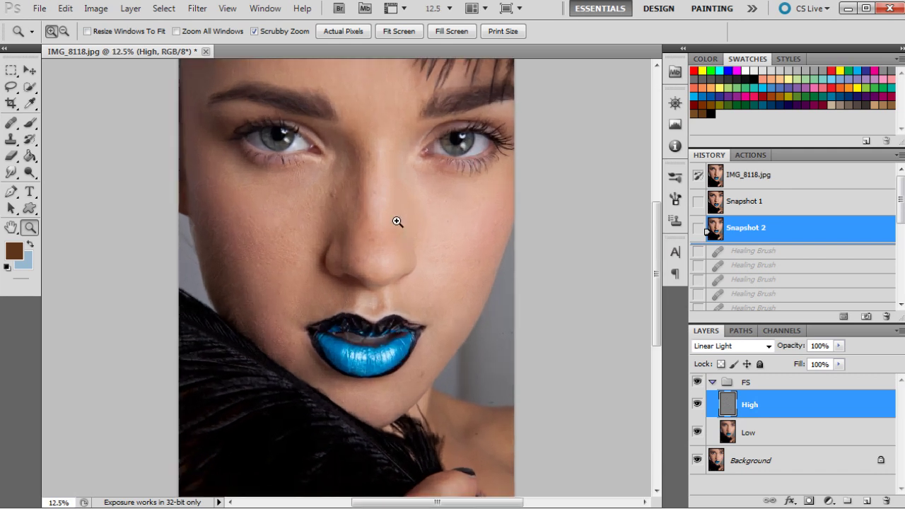
left_click_drag(396, 216, 414, 360)
scroll(414, 360, "down", 3)
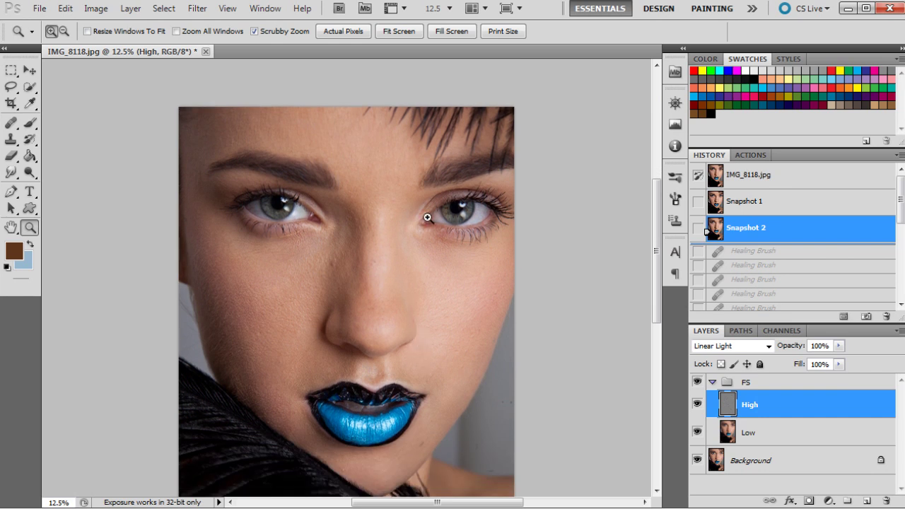
right_click(376, 260)
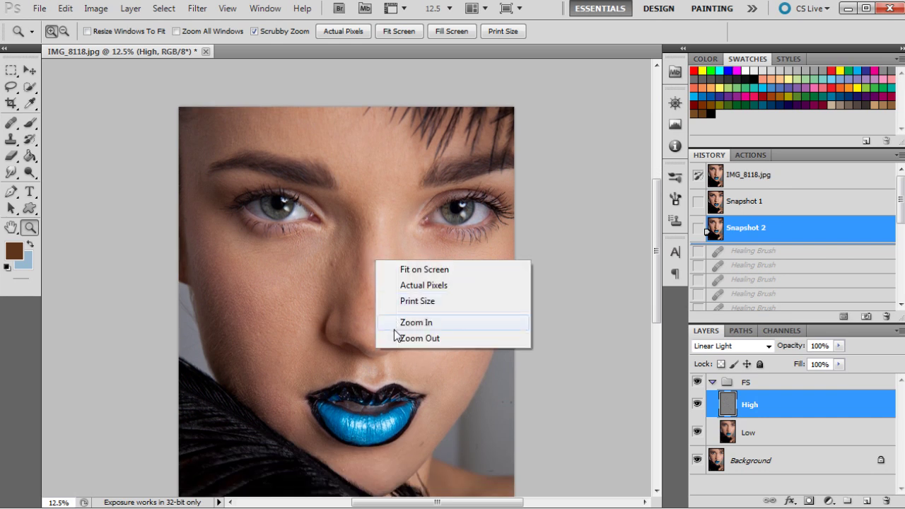
left_click(395, 334)
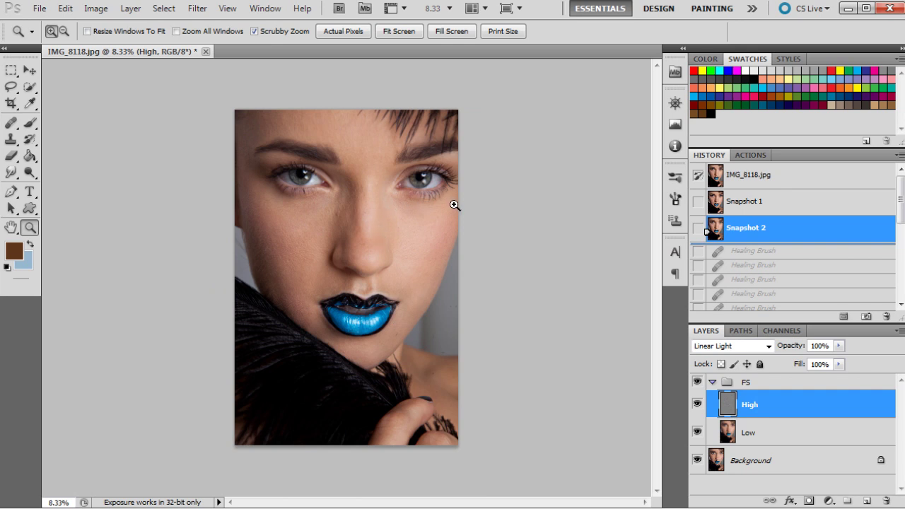